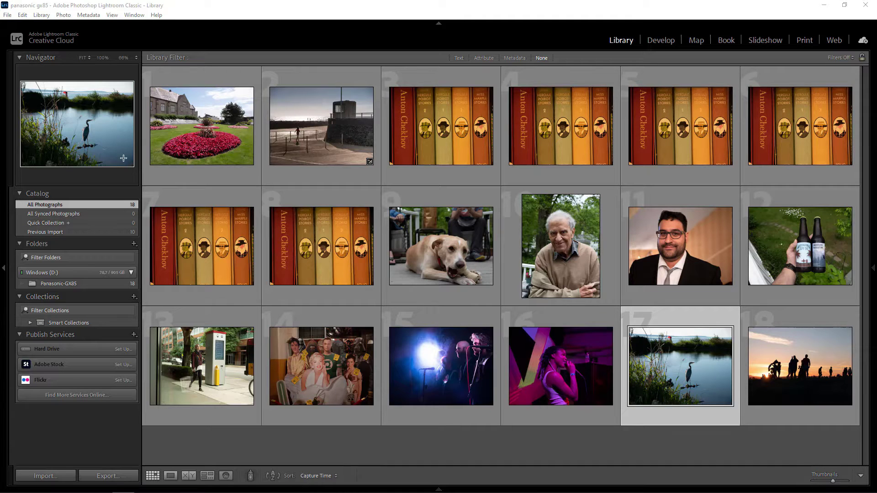
# Open the flower garden photo in Develop and examine the building, lawn, flower beds and trees up close.
pyautogui.click(187, 104)
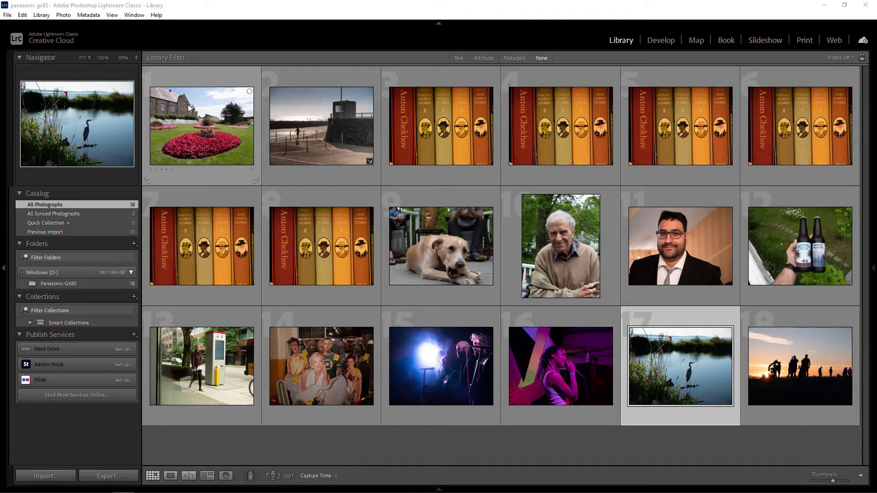
pyautogui.click(666, 42)
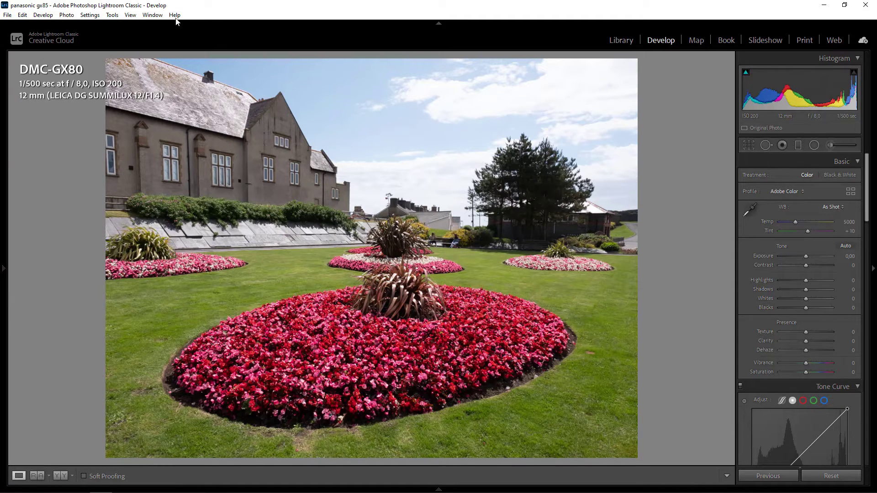
pyautogui.click(251, 168)
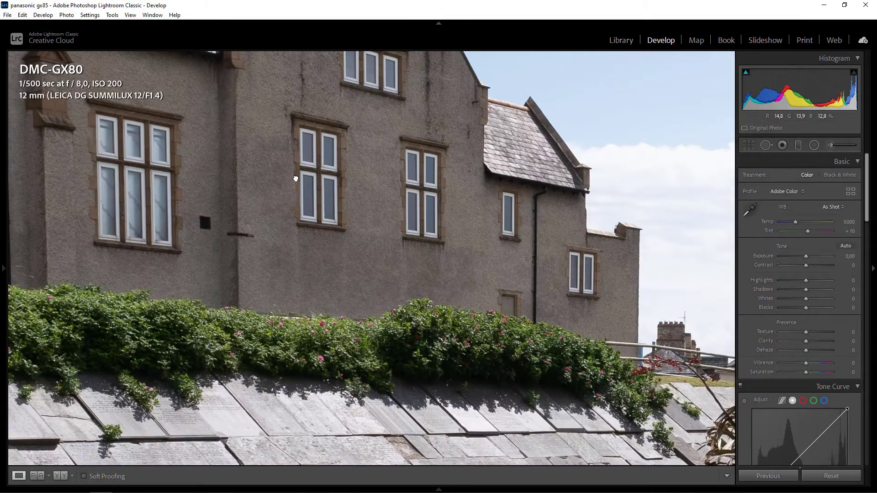
pyautogui.moveTo(298, 176); pyautogui.dragTo(466, 157)
pyautogui.moveTo(476, 330); pyautogui.dragTo(464, 232)
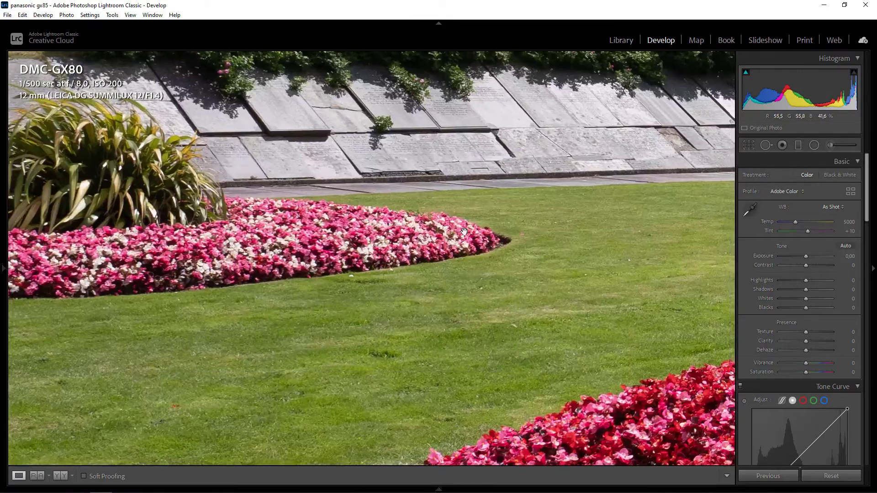
pyautogui.moveTo(616, 289); pyautogui.dragTo(361, 221)
pyautogui.moveTo(455, 172); pyautogui.dragTo(274, 173)
pyautogui.moveTo(411, 320); pyautogui.dragTo(402, 206)
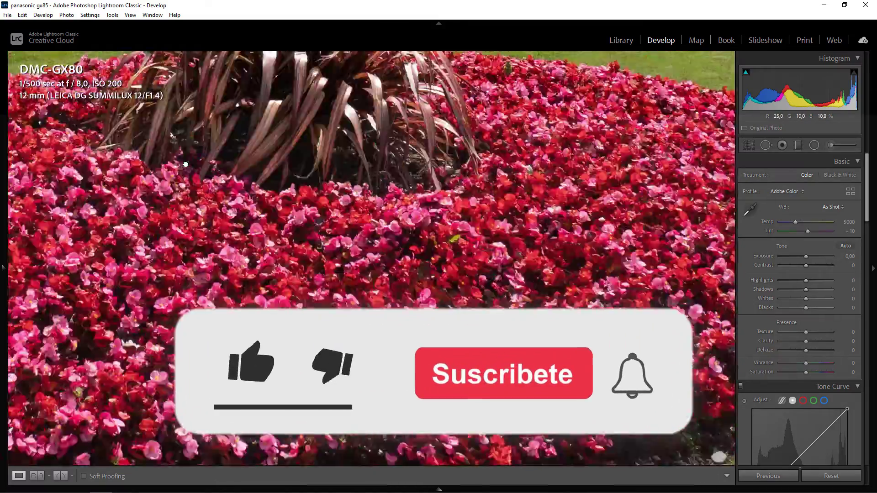
pyautogui.moveTo(434, 274); pyautogui.dragTo(434, 256)
pyautogui.moveTo(429, 137); pyautogui.dragTo(469, 256)
pyautogui.moveTo(601, 233); pyautogui.dragTo(427, 291)
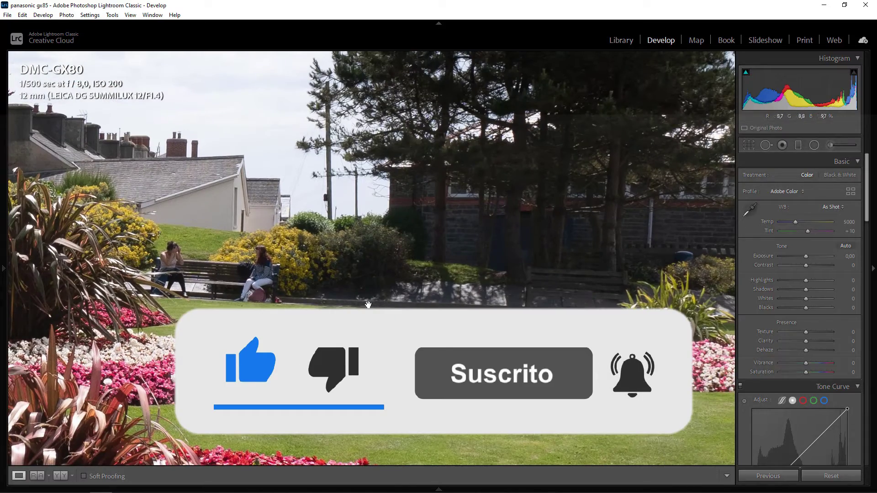
pyautogui.click(530, 233)
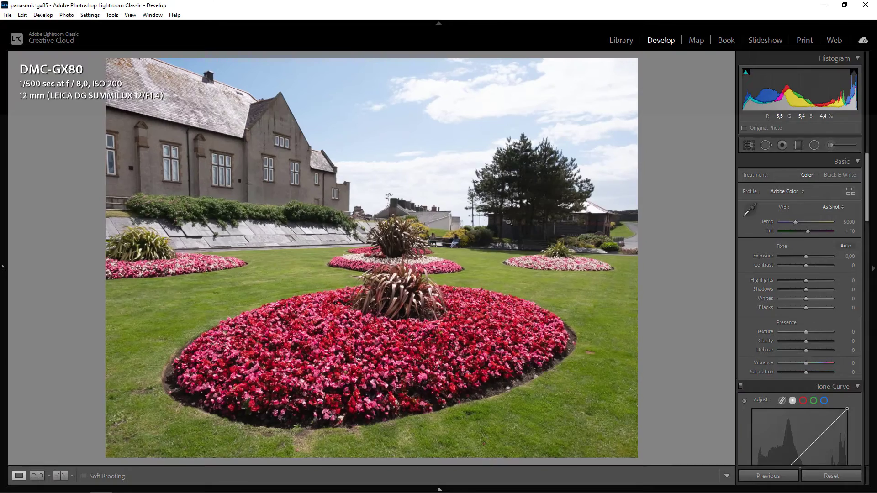
# Reset the develop settings of the seaside wall photo in the library.
pyautogui.click(629, 40)
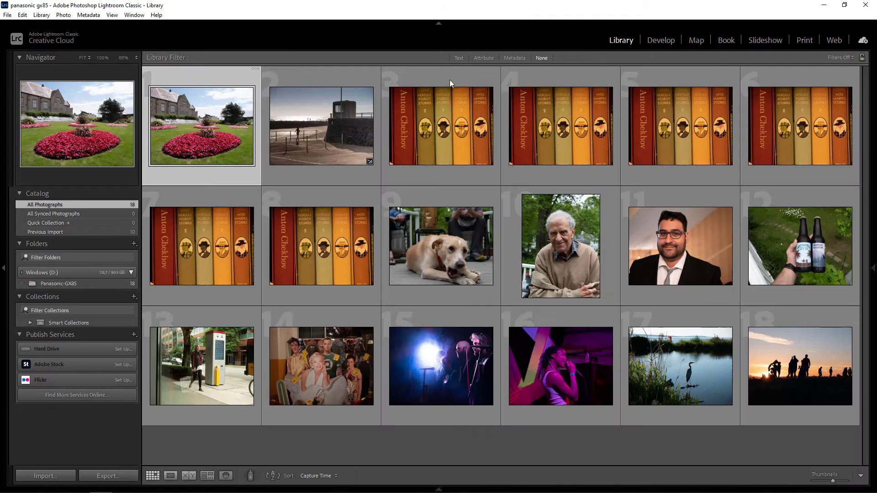
pyautogui.click(358, 134)
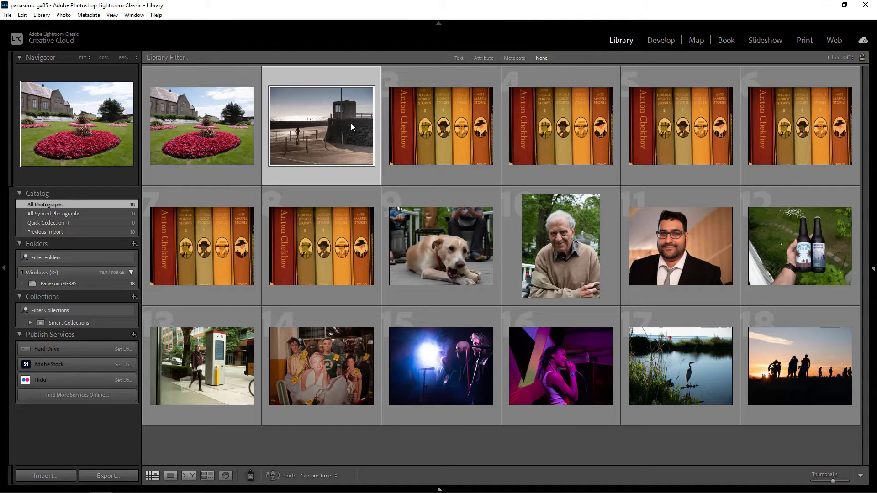
pyautogui.rightClick(320, 130)
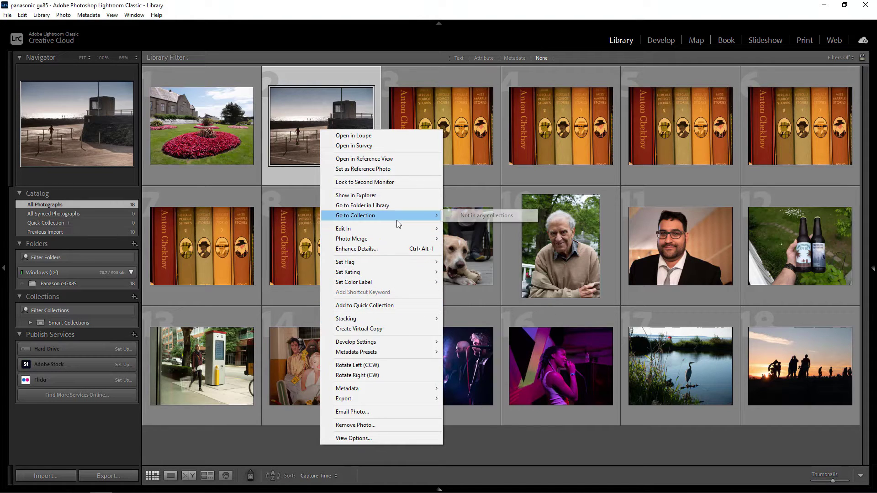
pyautogui.moveTo(422, 338)
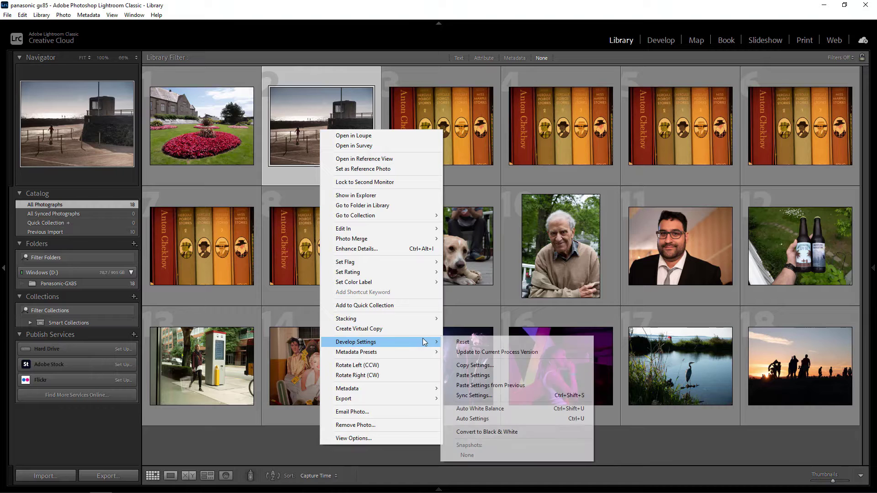
pyautogui.click(457, 341)
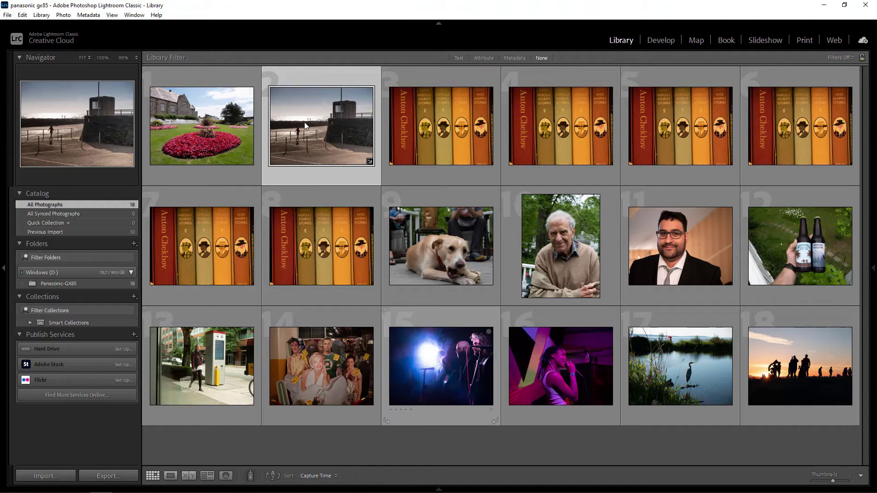
# Open the seaside photo in Develop and inspect the dark stone wall up close for shadow detail.
pyautogui.click(653, 43)
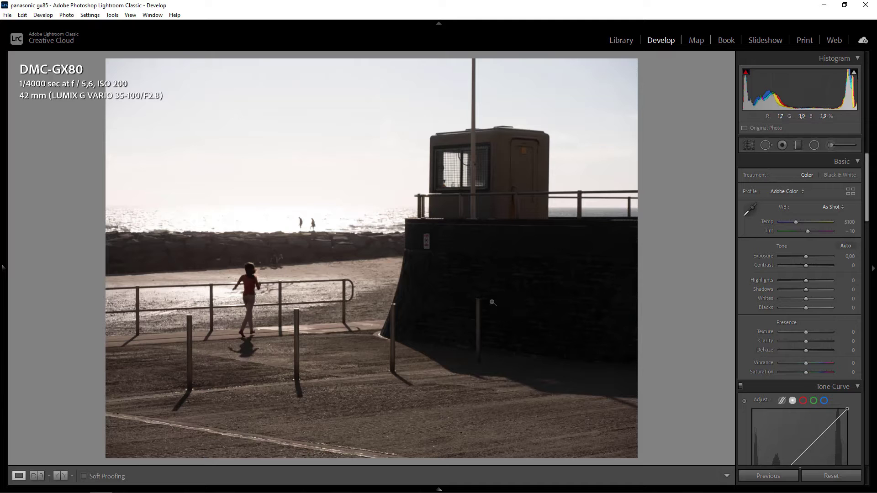
pyautogui.click(481, 303)
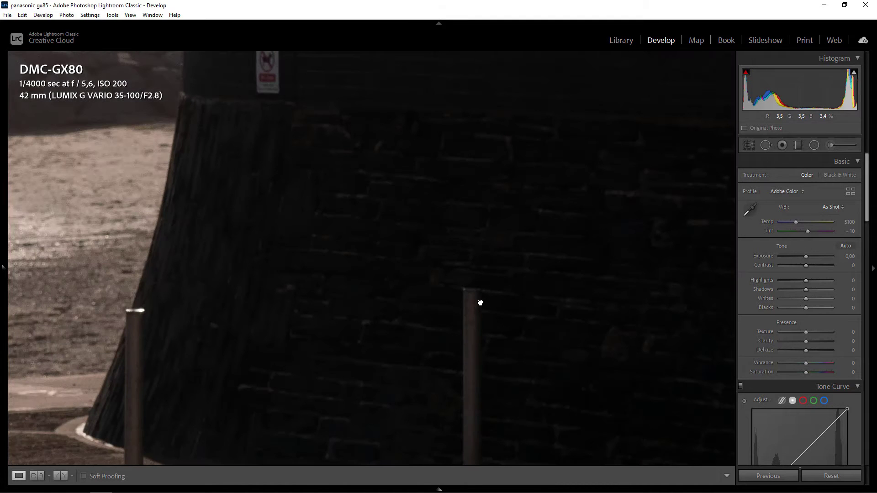
pyautogui.click(480, 304)
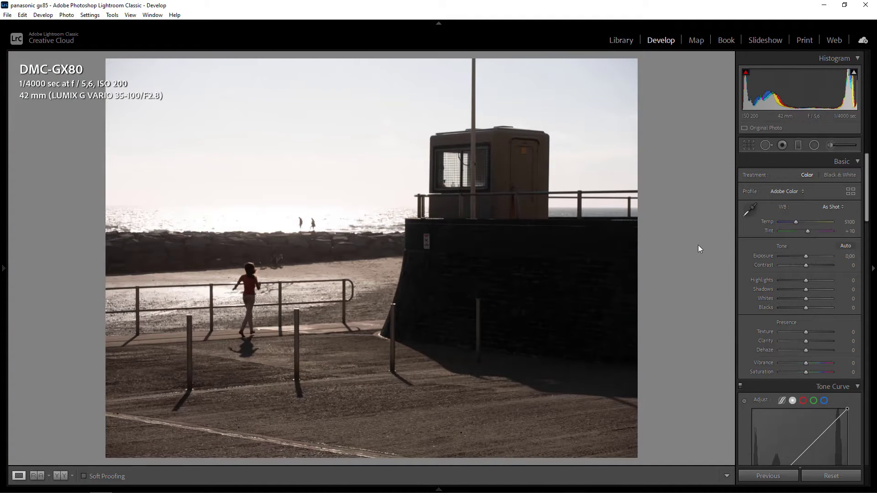
# Add a graduated filter rising from the photo's lower edge over the foreground and wall, with Shadows at 65 and slightly raised Exposure.
pyautogui.click(798, 145)
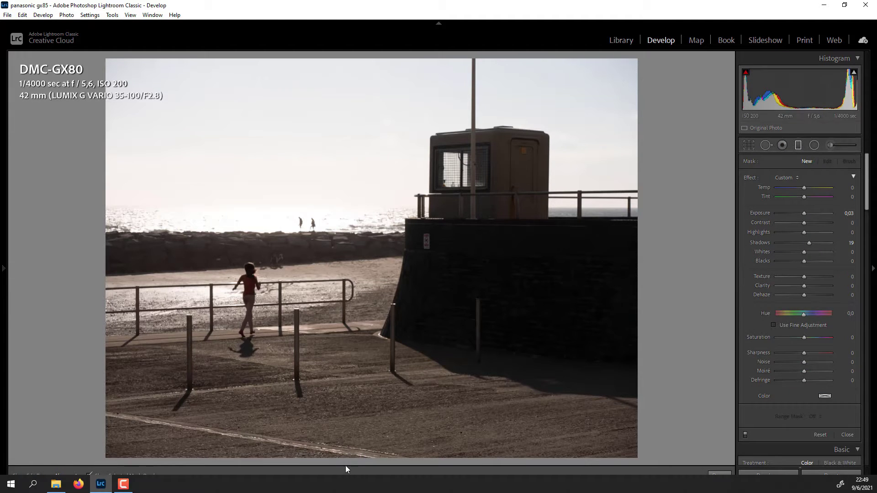
pyautogui.moveTo(344, 463); pyautogui.dragTo(342, 172)
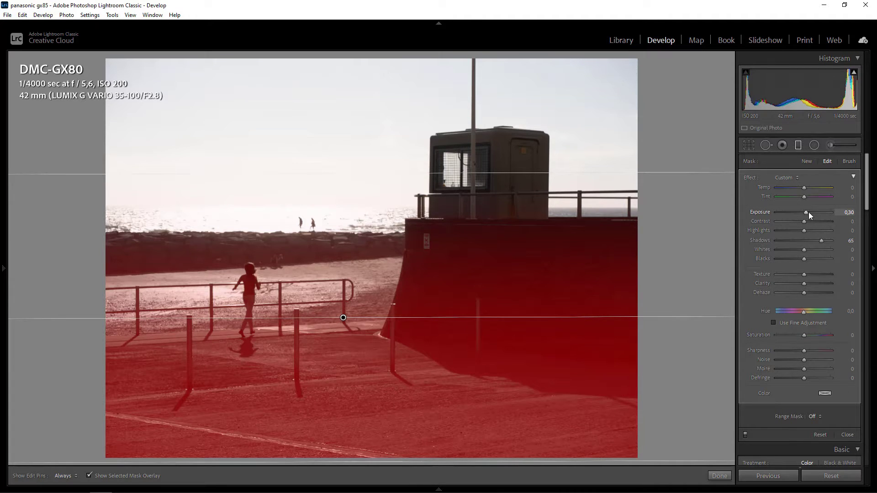
pyautogui.moveTo(807, 214); pyautogui.dragTo(809, 214)
pyautogui.click(726, 476)
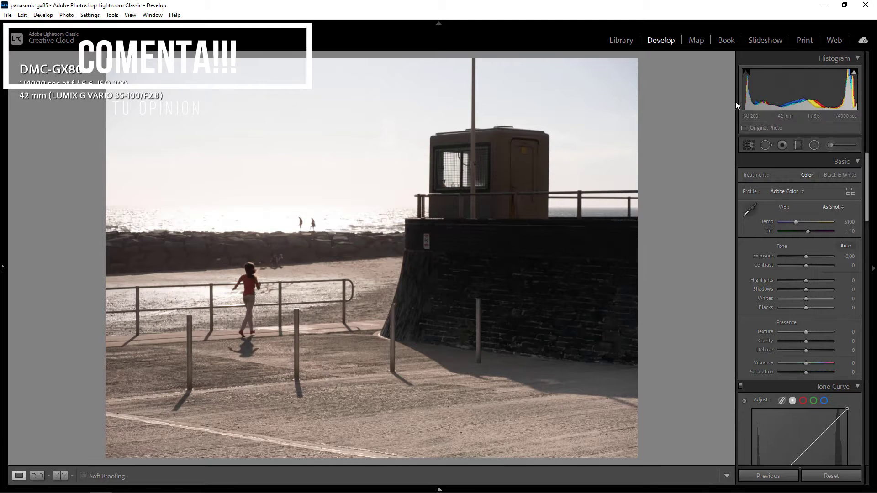
# Add a second graduated filter from the sky down to the wall with Shadows 63 and Exposure -1.98, and hide the mask overlay.
pyautogui.click(800, 145)
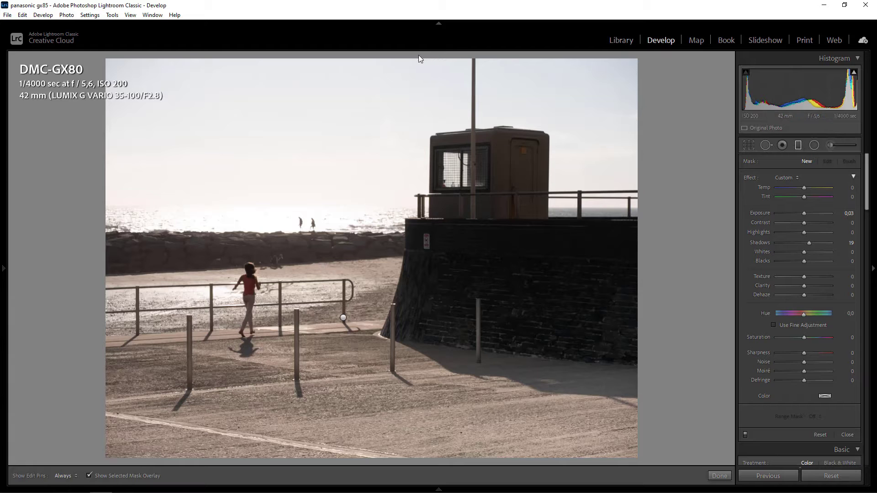
pyautogui.moveTo(419, 54); pyautogui.dragTo(426, 306)
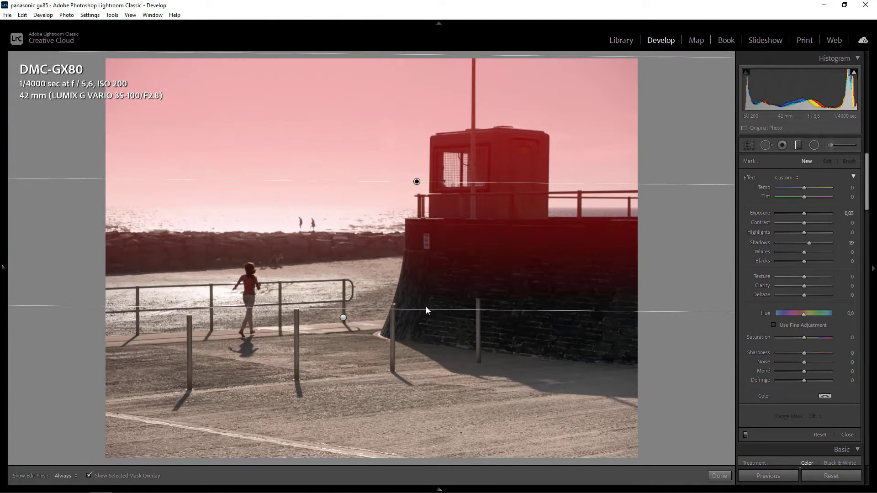
pyautogui.click(821, 242)
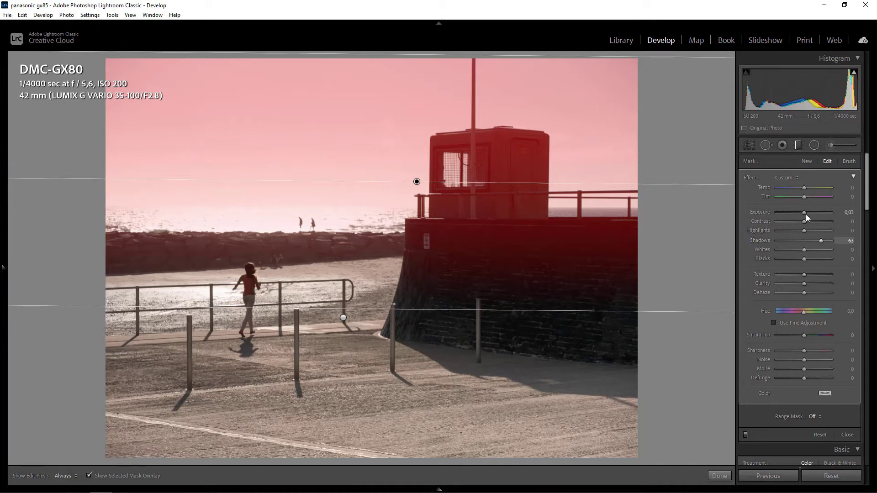
pyautogui.moveTo(807, 213); pyautogui.dragTo(790, 212)
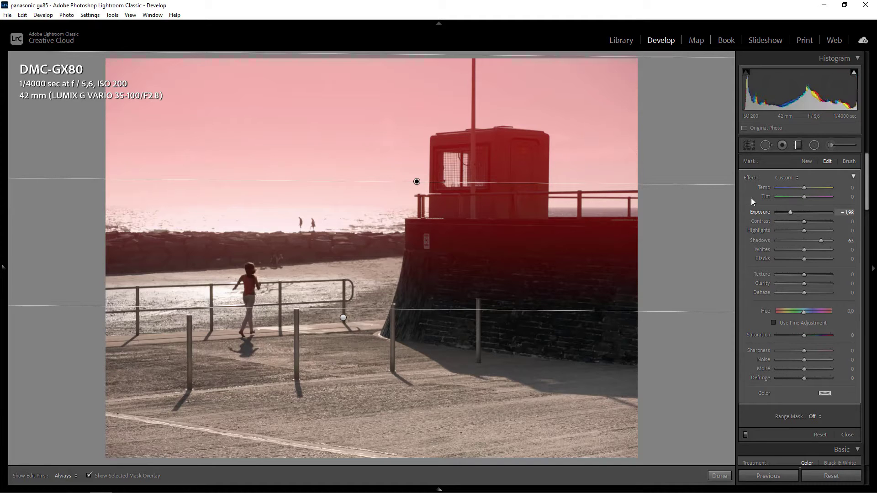
pyautogui.click(89, 476)
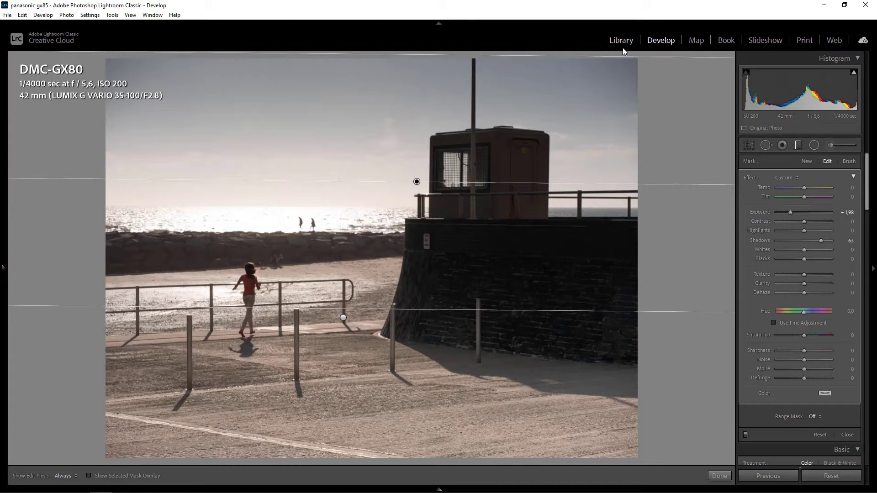
pyautogui.click(718, 477)
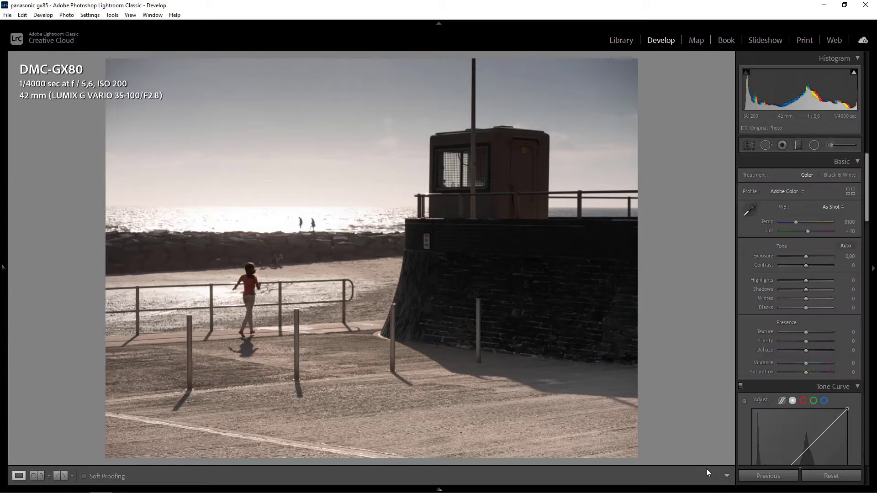
pyautogui.click(422, 243)
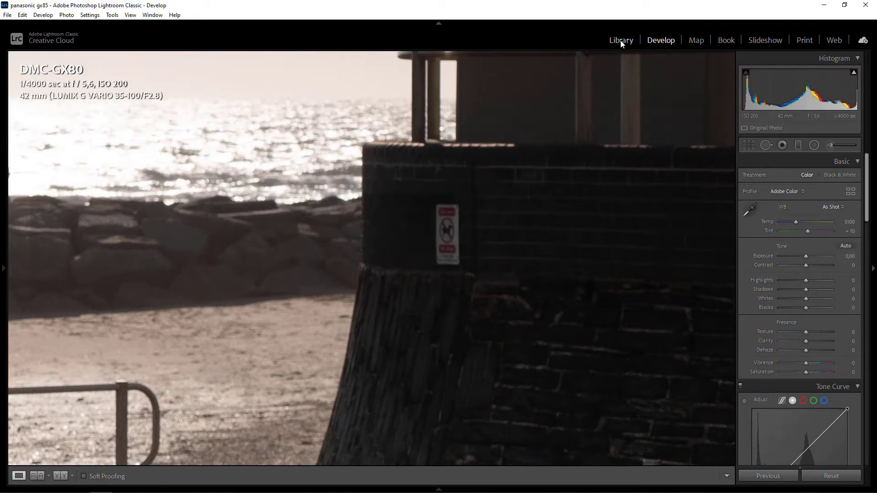
# Open the first book spines photo from the library in Develop and show the whole image.
pyautogui.click(621, 40)
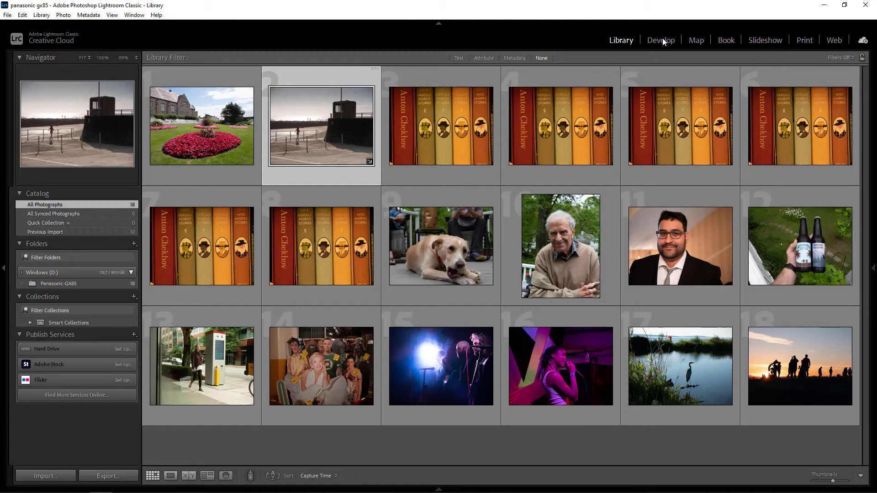
pyautogui.click(435, 122)
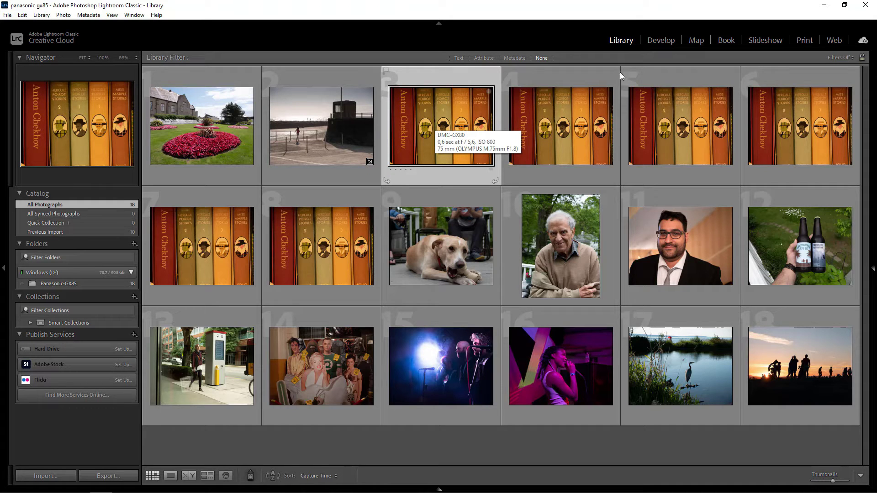
pyautogui.click(662, 41)
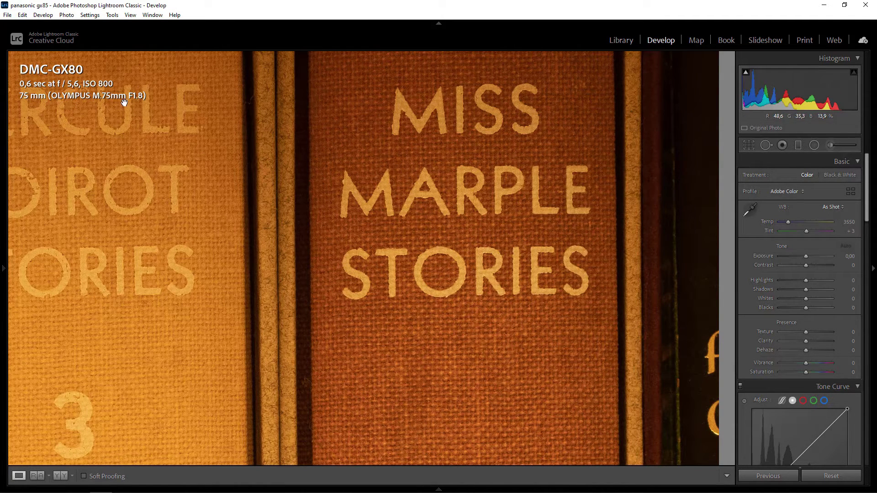
pyautogui.click(198, 182)
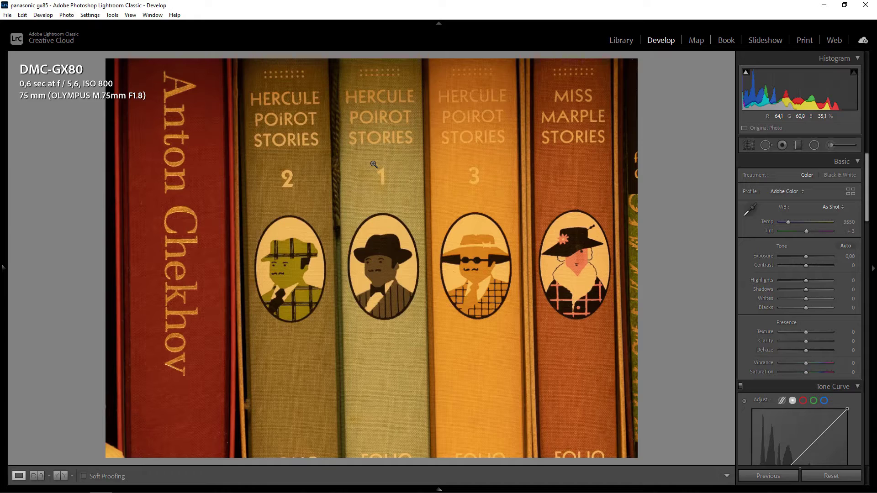
# Examine the Hercule Poirot and Miss Marple titles, cloth texture and cover portraits up close for sharpness and noise.
pyautogui.click(283, 136)
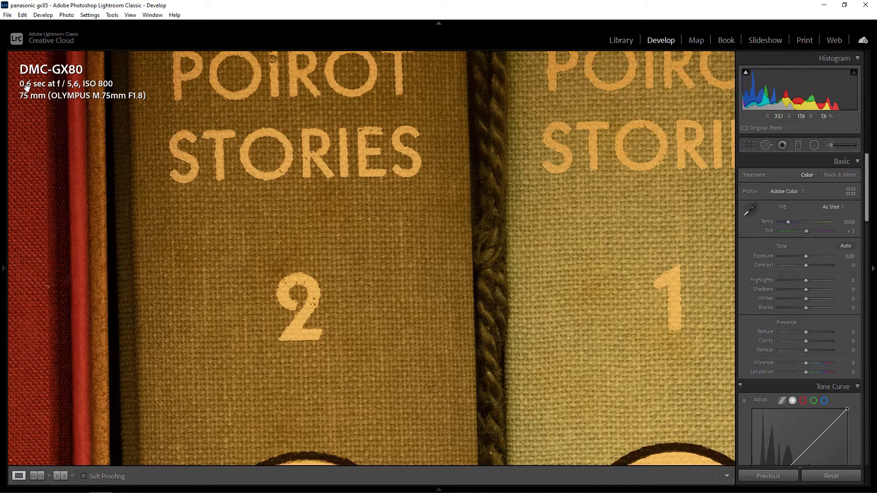
pyautogui.moveTo(320, 190); pyautogui.dragTo(261, 290)
pyautogui.moveTo(237, 251); pyautogui.dragTo(251, 265)
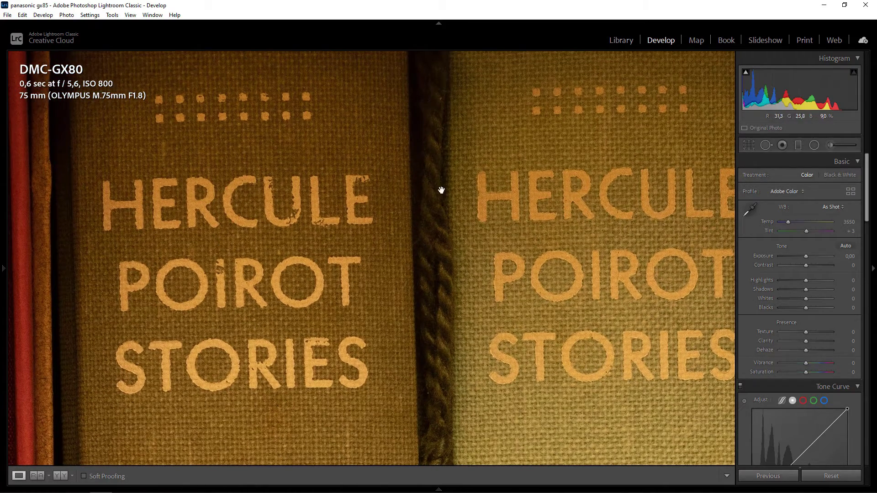
pyautogui.click(495, 184)
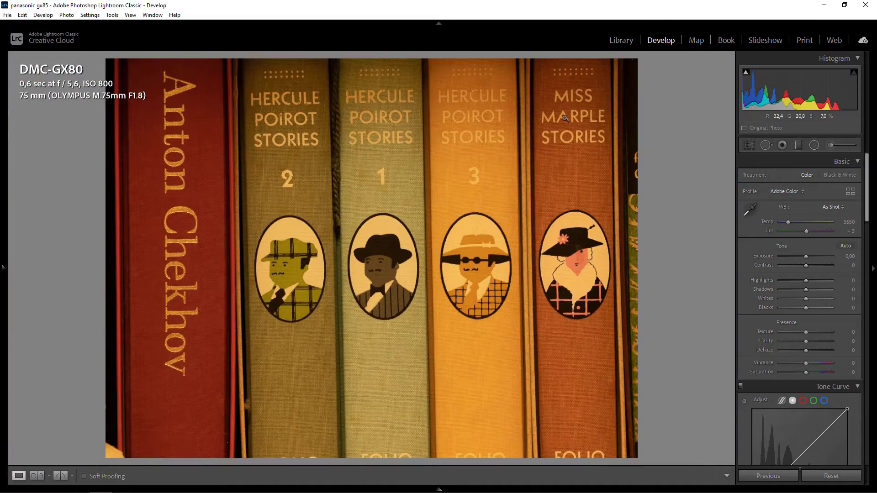
pyautogui.click(581, 129)
pyautogui.moveTo(563, 118); pyautogui.dragTo(515, 259)
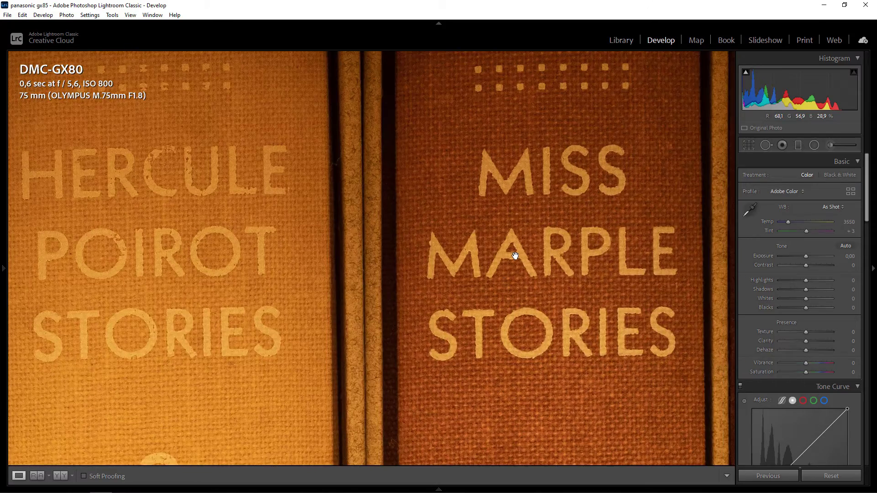
pyautogui.click(516, 256)
pyautogui.click(596, 254)
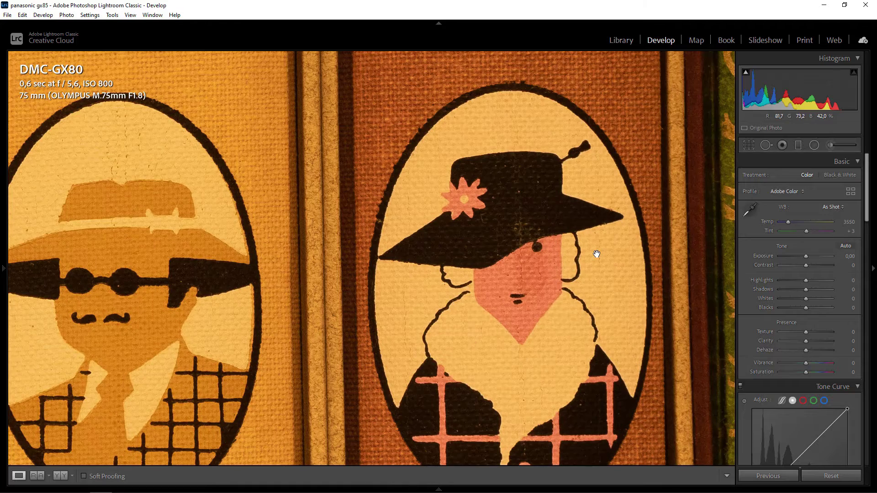
pyautogui.click(163, 335)
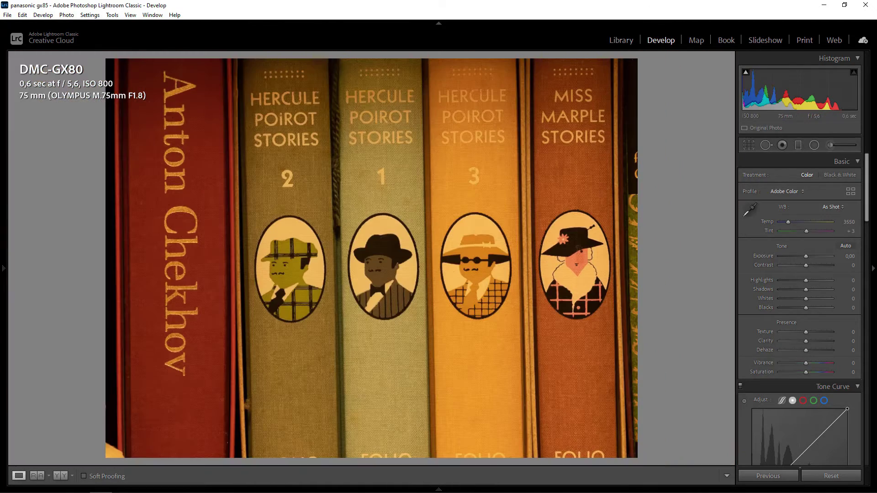
# Open the second book spines photo in Develop and examine the Miss Marple and Hercule Poirot titles and cloth texture up close.
pyautogui.click(622, 41)
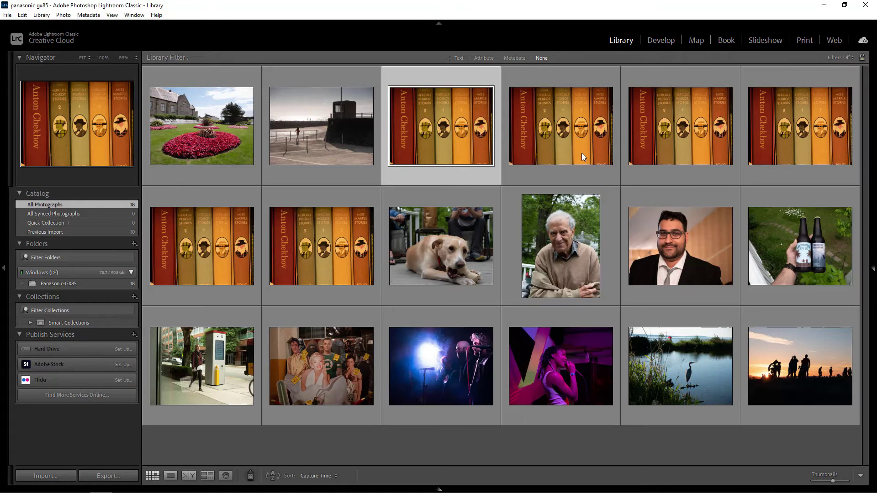
pyautogui.click(582, 152)
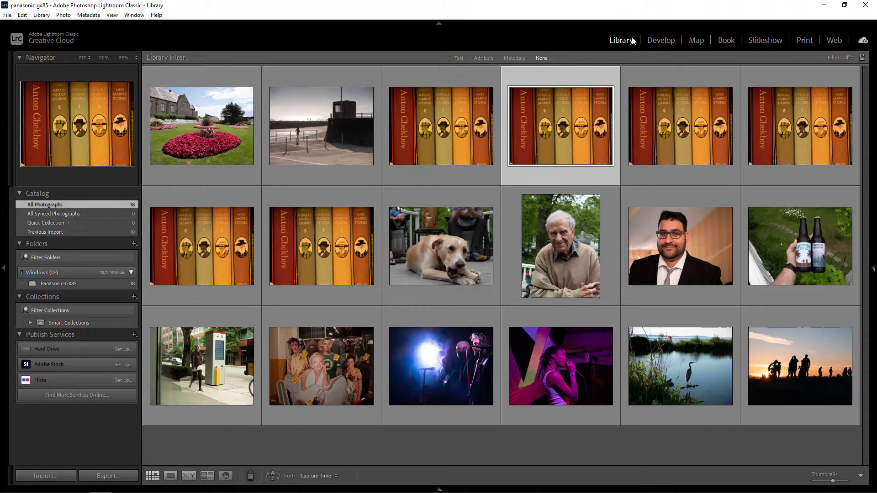
pyautogui.click(670, 43)
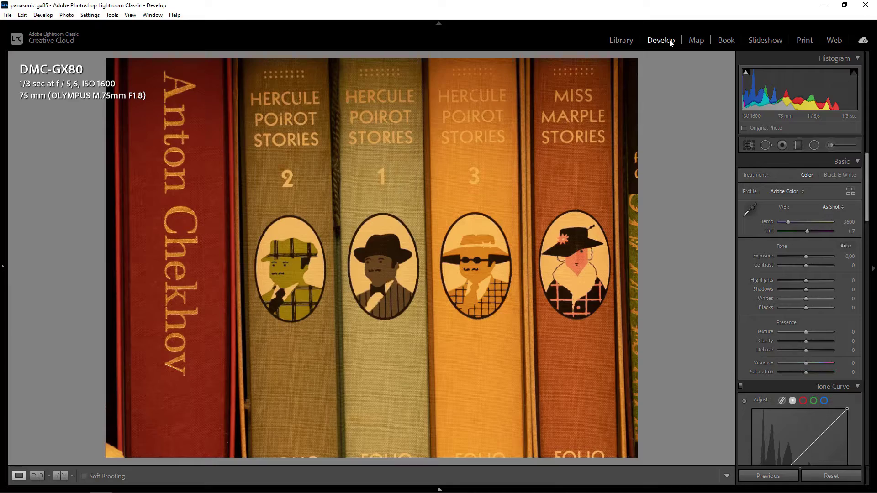
pyautogui.click(579, 129)
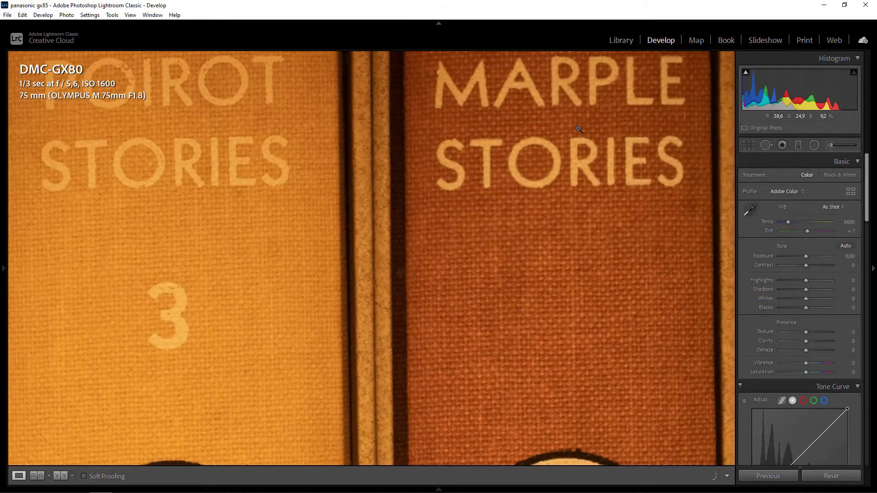
pyautogui.moveTo(578, 129); pyautogui.dragTo(567, 328)
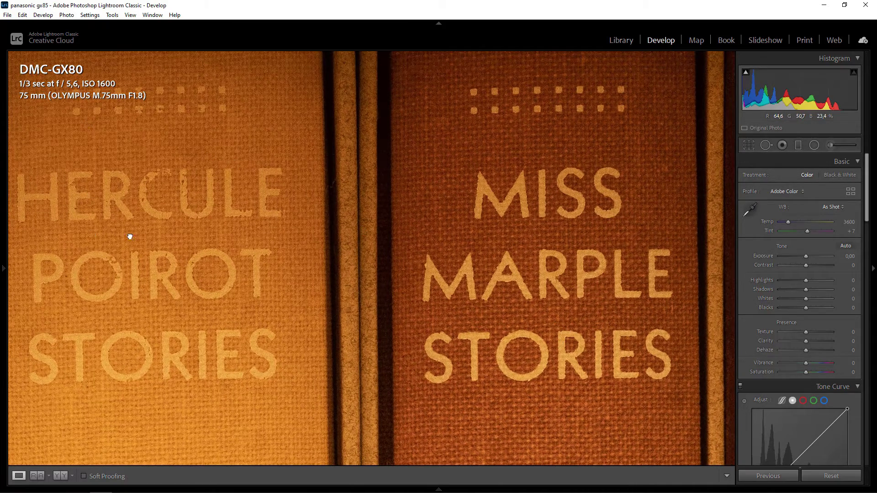
pyautogui.moveTo(128, 235); pyautogui.dragTo(434, 176)
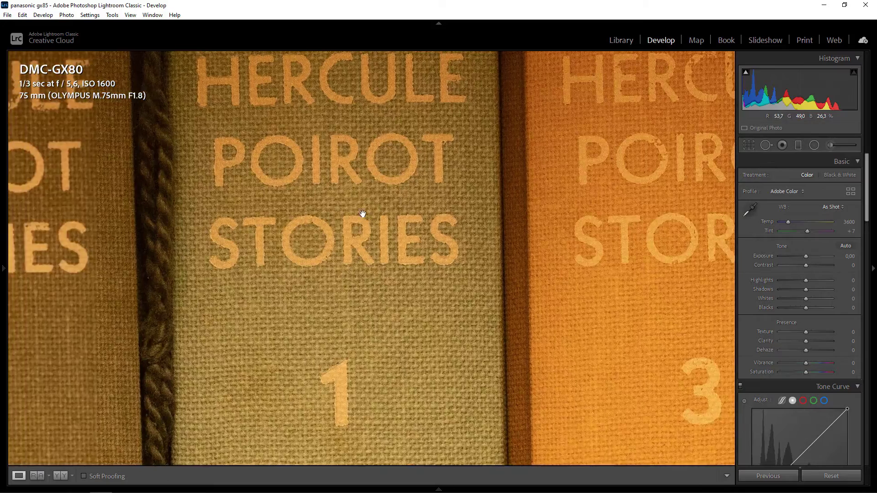
pyautogui.click(362, 215)
# Open the last book spines photo, shot at ISO 25600, in Develop and inspect the Hercule Poirot titles up close for noise.
pyautogui.click(620, 40)
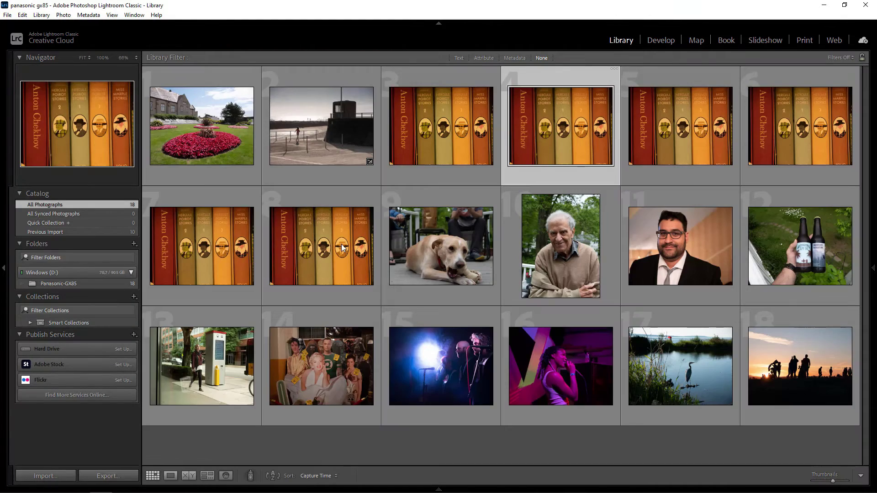
pyautogui.click(342, 247)
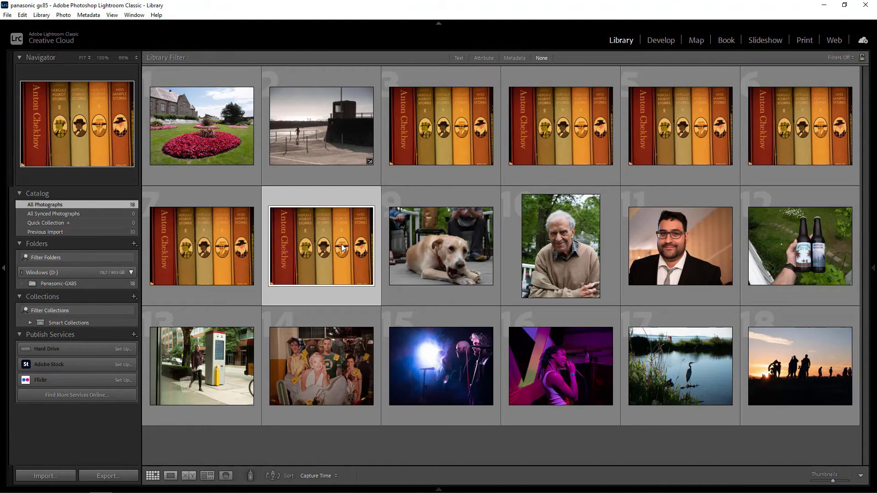
pyautogui.click(666, 39)
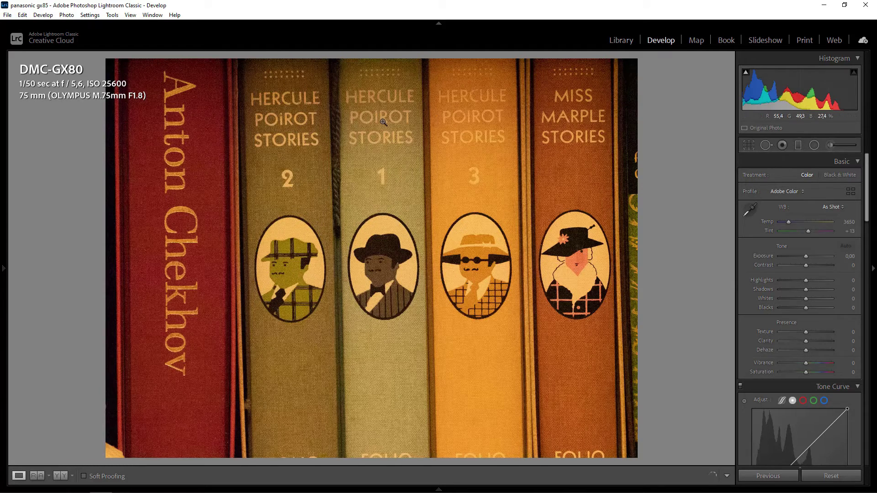
pyautogui.click(384, 122)
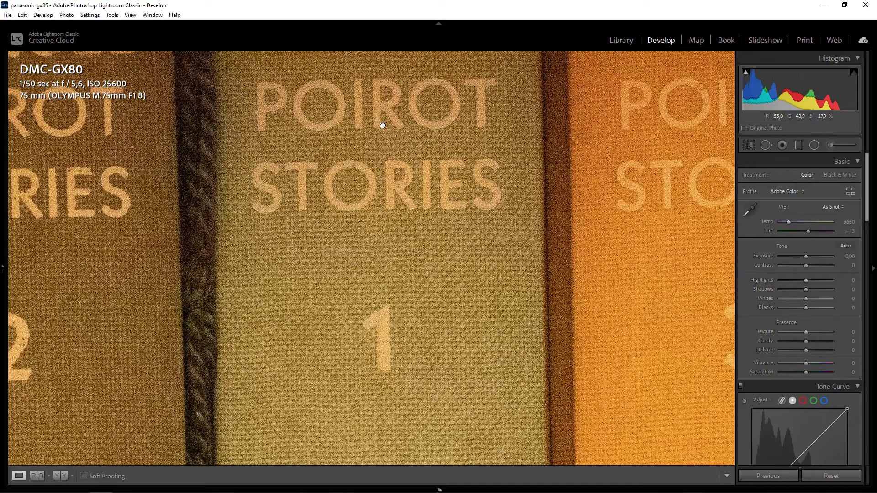
pyautogui.moveTo(383, 123); pyautogui.dragTo(420, 184)
pyautogui.moveTo(390, 97); pyautogui.dragTo(472, 157)
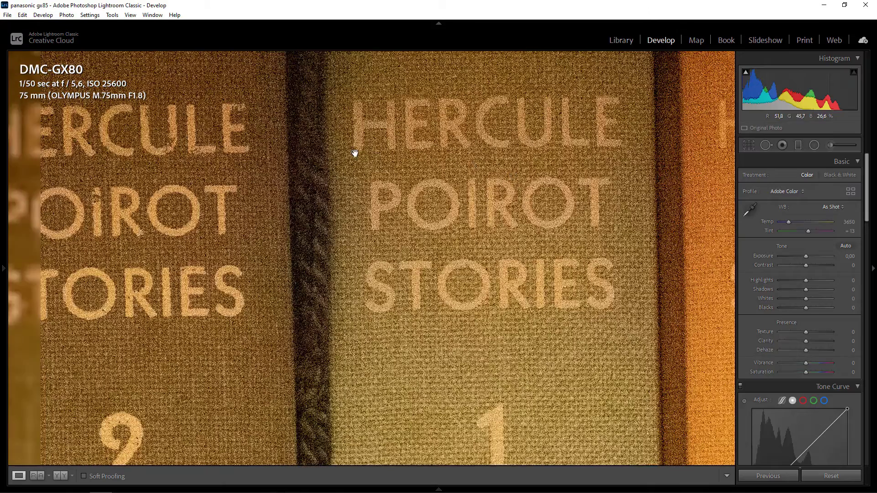
pyautogui.moveTo(355, 150); pyautogui.dragTo(454, 146)
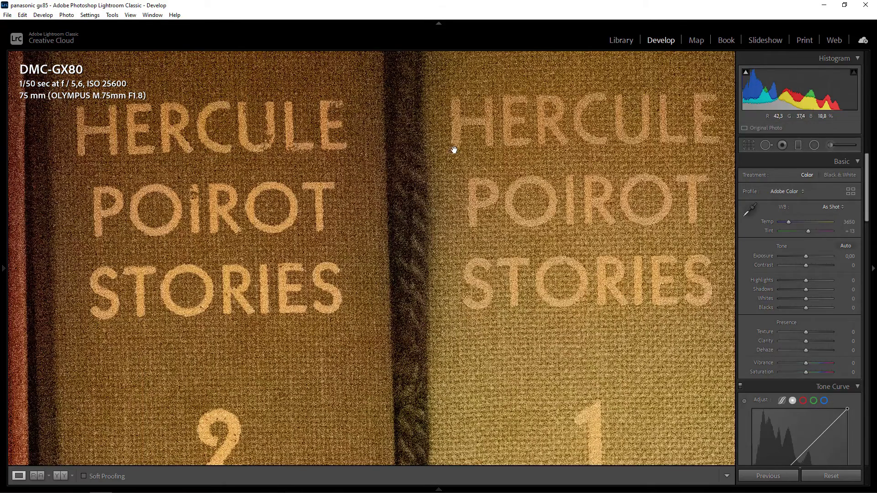
# Open the photo of the dog chewing a bone from the library in Develop.
pyautogui.click(620, 41)
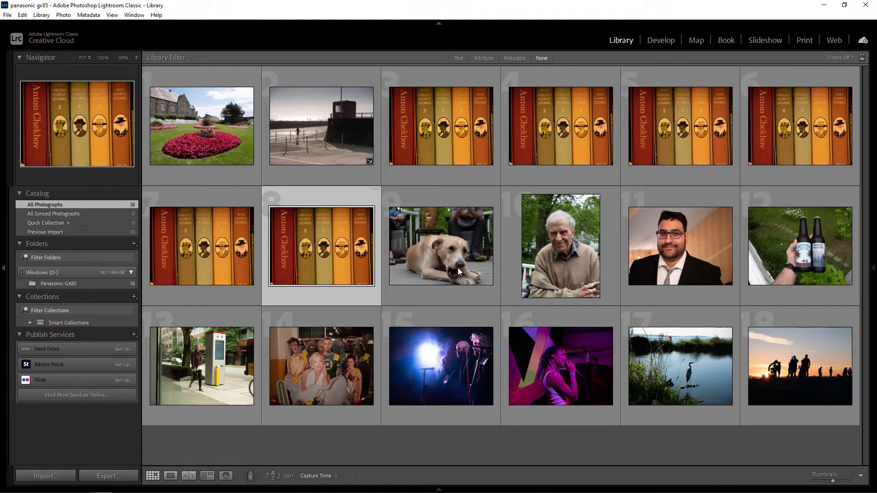
pyautogui.moveTo(457, 265)
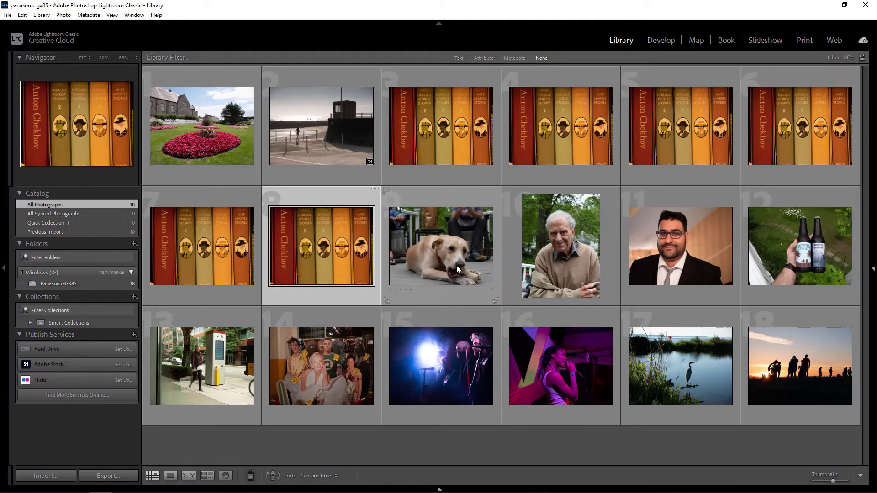
pyautogui.click(488, 246)
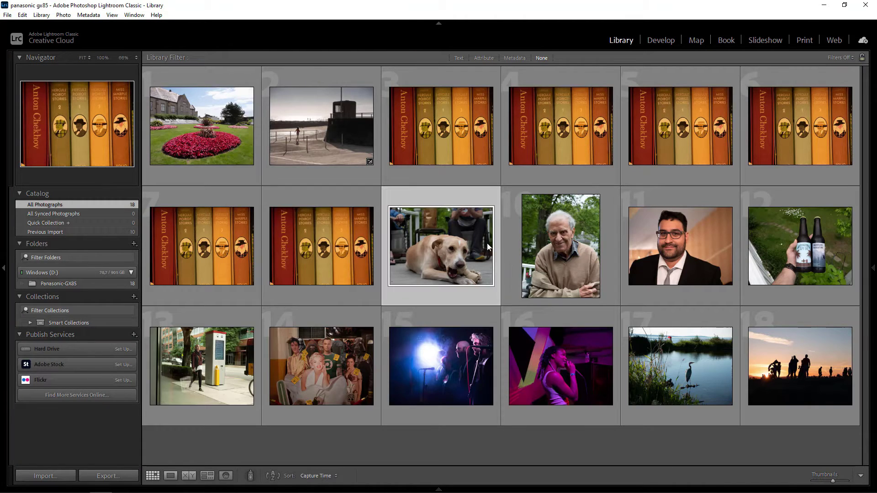
pyautogui.click(660, 40)
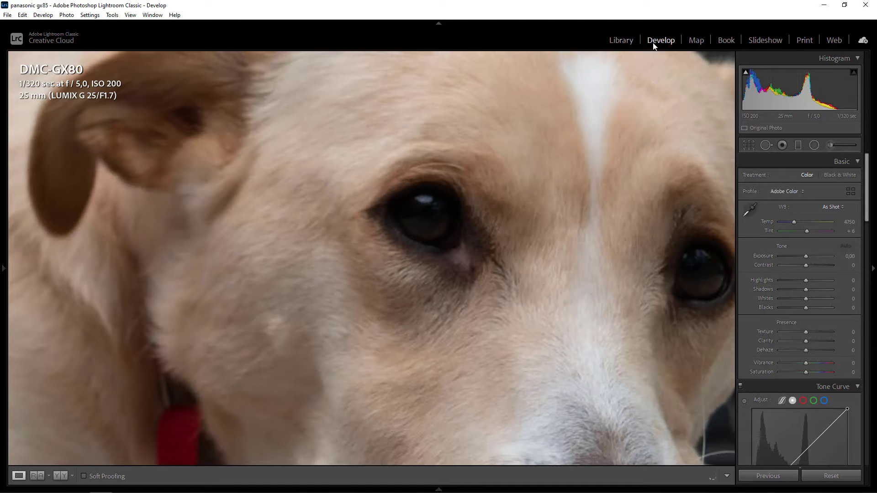
# Examine the dog's nose, whiskers, eyes and facial fur up close for fine detail.
pyautogui.moveTo(581, 355); pyautogui.dragTo(529, 217)
pyautogui.moveTo(522, 257); pyautogui.dragTo(583, 189)
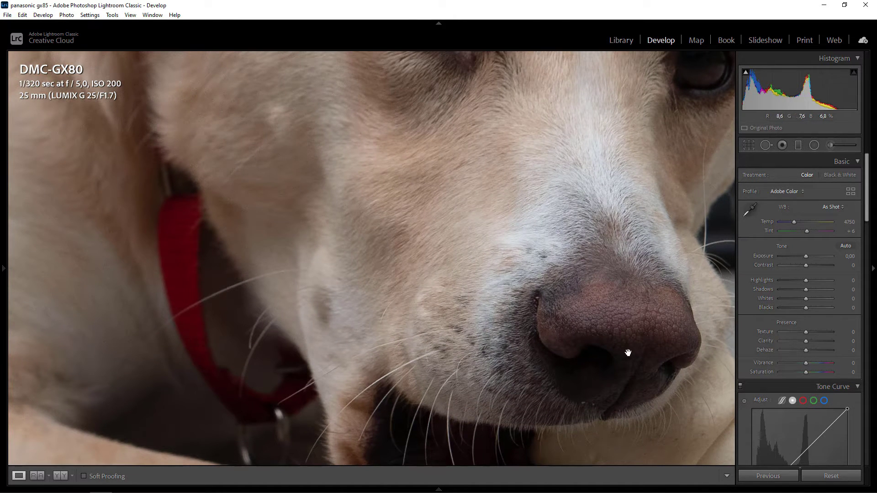
pyautogui.moveTo(623, 329); pyautogui.dragTo(644, 438)
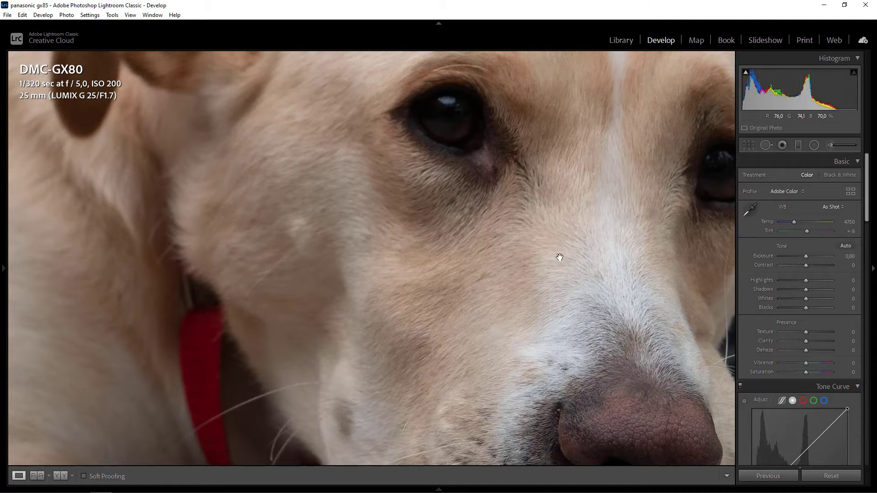
pyautogui.moveTo(558, 270); pyautogui.dragTo(499, 208)
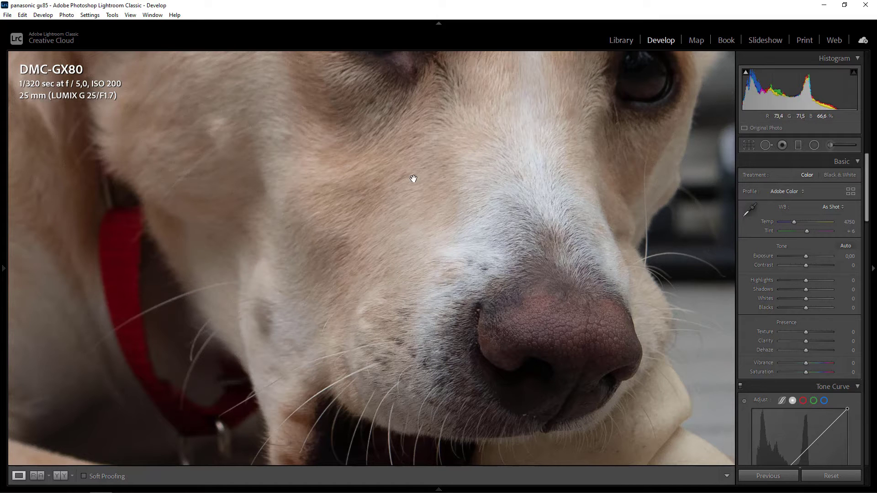
pyautogui.moveTo(541, 112); pyautogui.dragTo(503, 217)
pyautogui.moveTo(395, 135); pyautogui.dragTo(441, 202)
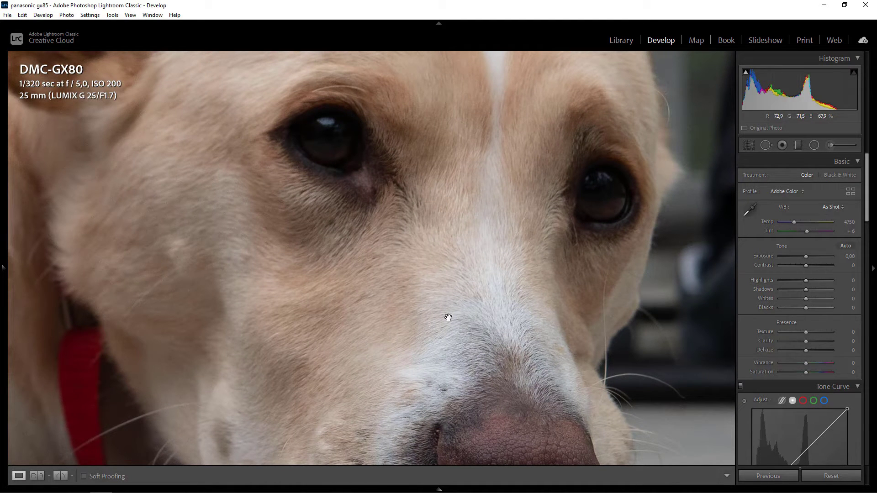
# Compare the whole dog photo with close-ups of the face and eyes, ending with the full image in view.
pyautogui.click(401, 217)
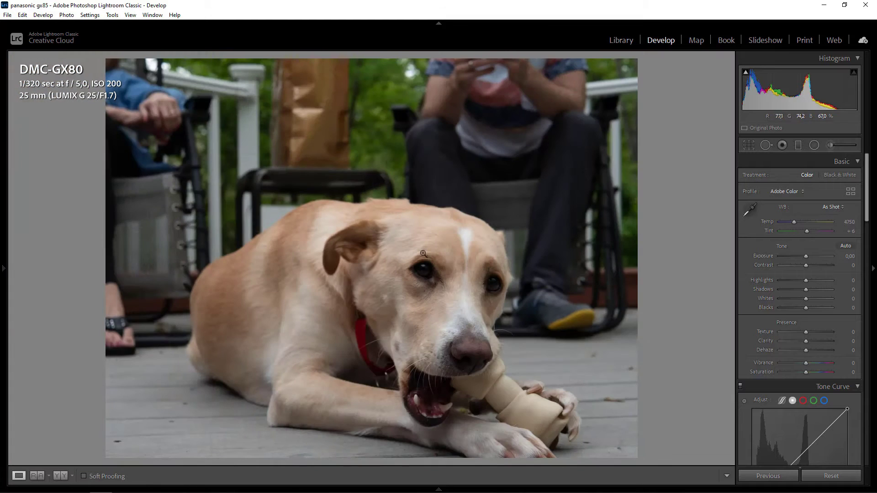
pyautogui.click(478, 338)
pyautogui.moveTo(399, 196); pyautogui.dragTo(541, 233)
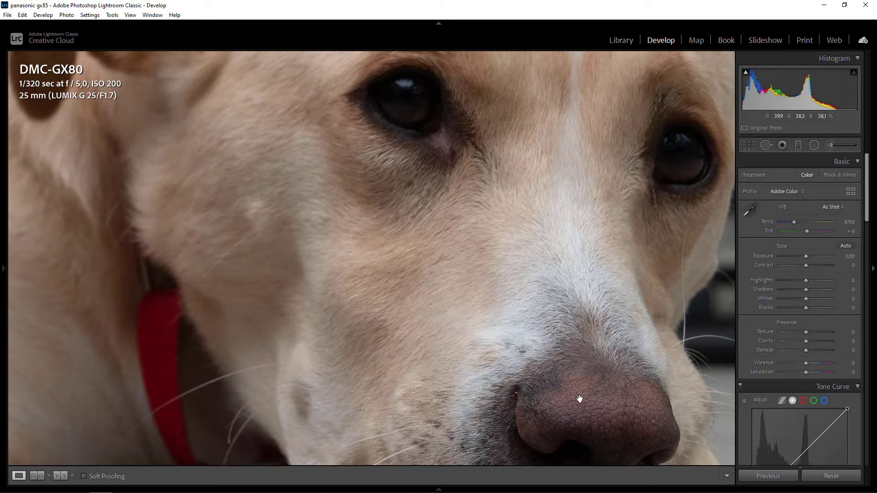
pyautogui.click(430, 211)
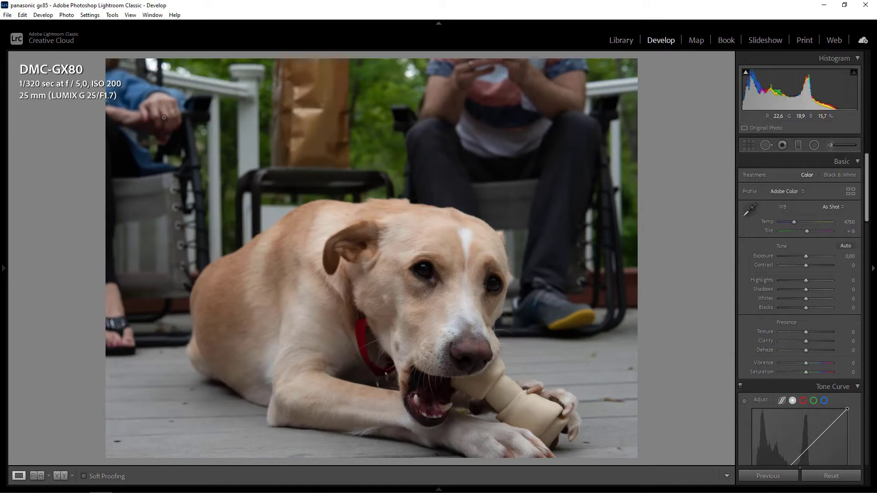
pyautogui.click(429, 280)
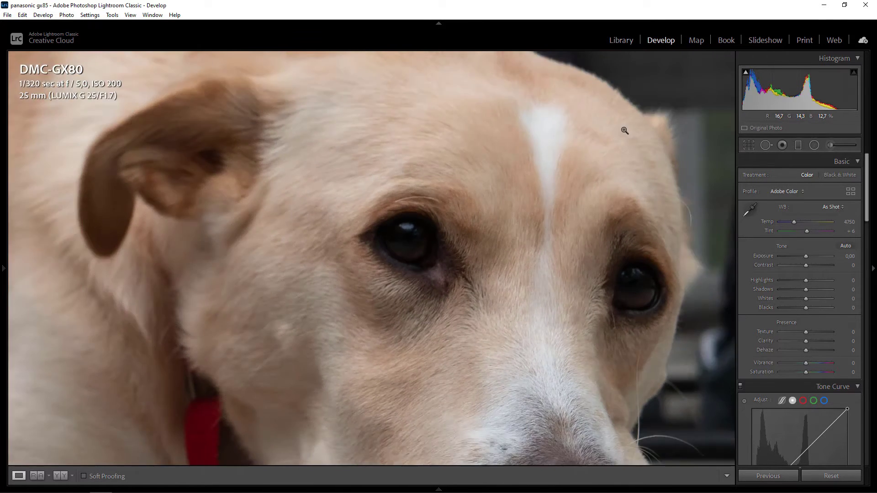
pyautogui.click(625, 130)
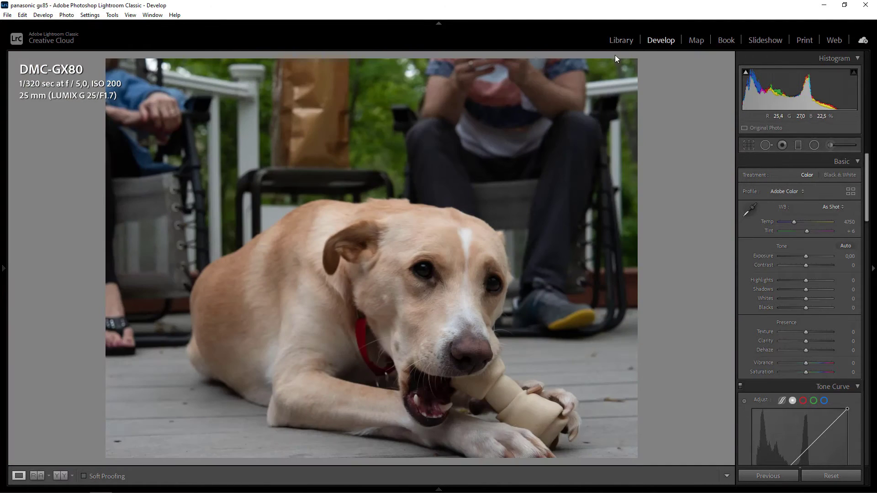
# Open the outdoor portrait of the elderly man in the beige sweater from the library in Develop.
pyautogui.click(614, 40)
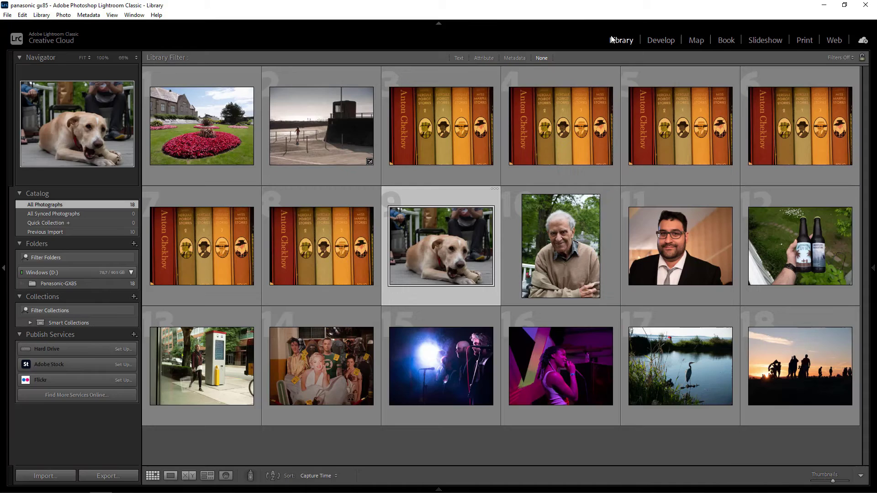
pyautogui.click(580, 248)
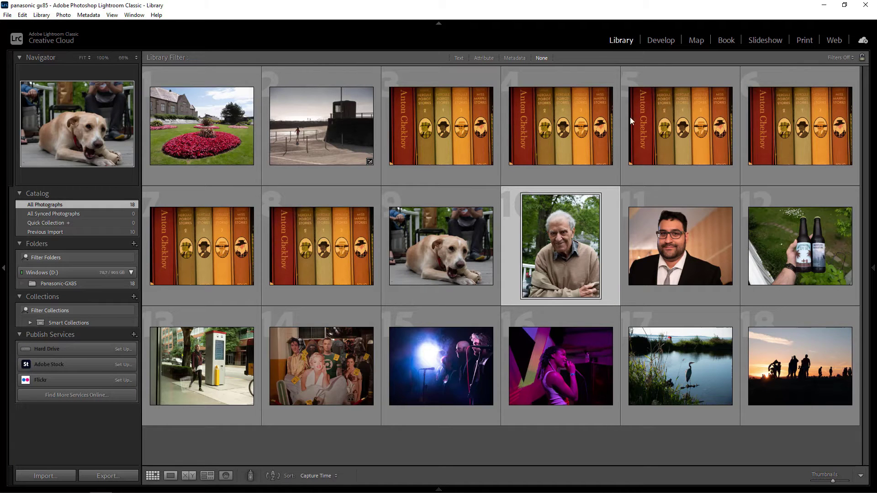
pyautogui.click(662, 39)
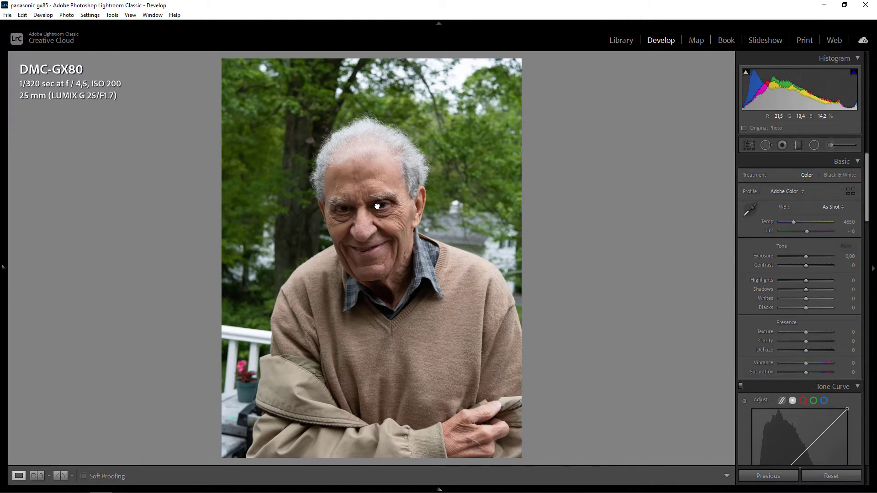
# Examine the elderly man's eyes, eyebrows, skin wrinkles, mouth and shirt collar up close for sharpness and detail.
pyautogui.click(378, 209)
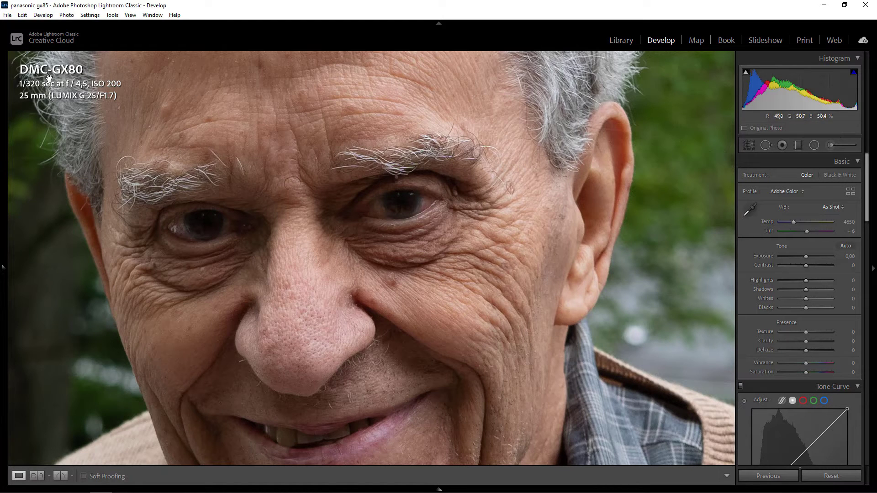
pyautogui.moveTo(249, 143)
pyautogui.mouseDown()
pyautogui.moveTo(333, 200)
pyautogui.moveTo(347, 249)
pyautogui.moveTo(357, 183)
pyautogui.mouseUp()
pyautogui.moveTo(397, 280); pyautogui.dragTo(384, 160)
pyautogui.moveTo(520, 269)
pyautogui.mouseDown()
pyautogui.moveTo(489, 166)
pyautogui.moveTo(505, 164)
pyautogui.moveTo(499, 149)
pyautogui.mouseUp()
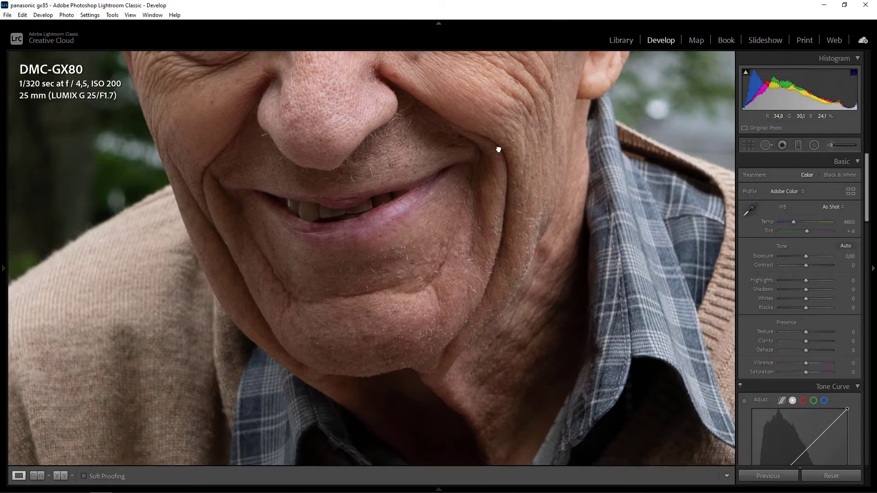
pyautogui.moveTo(498, 183); pyautogui.dragTo(498, 159)
pyautogui.moveTo(478, 80); pyautogui.dragTo(528, 213)
pyautogui.moveTo(589, 119)
pyautogui.mouseDown()
pyautogui.moveTo(591, 178)
pyautogui.moveTo(633, 240)
pyautogui.mouseUp()
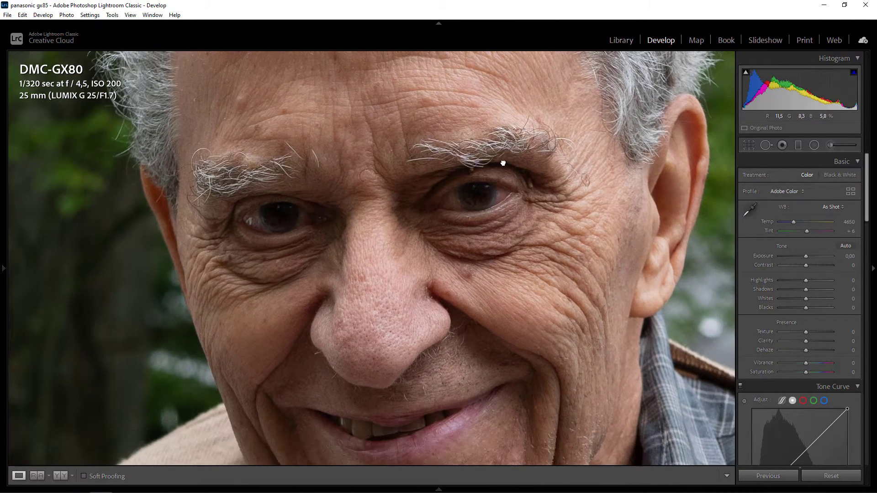
pyautogui.click(517, 160)
# Open the portrait of the man in glasses and a dark suit in Develop and inspect his eyes and glasses up close.
pyautogui.click(622, 40)
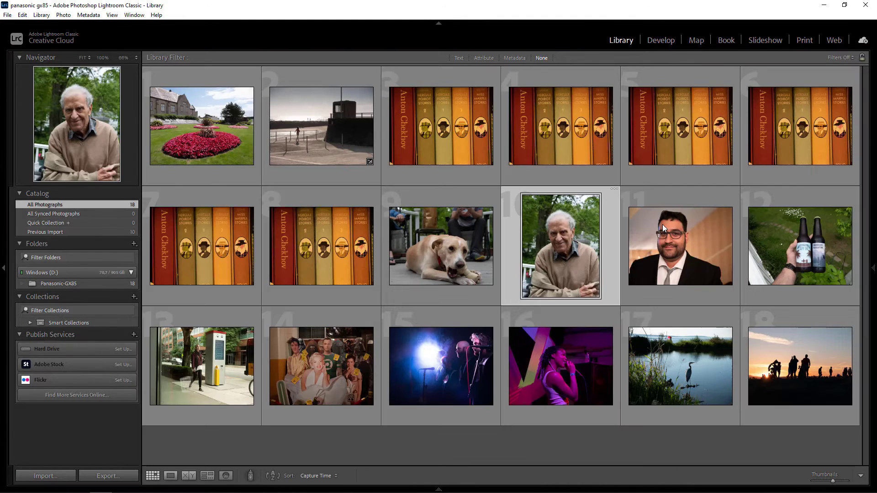
pyautogui.click(662, 224)
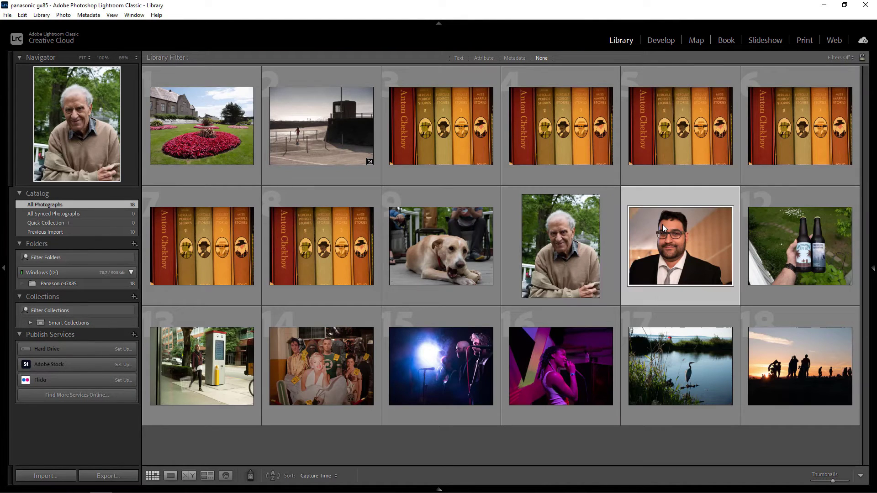
pyautogui.click(652, 41)
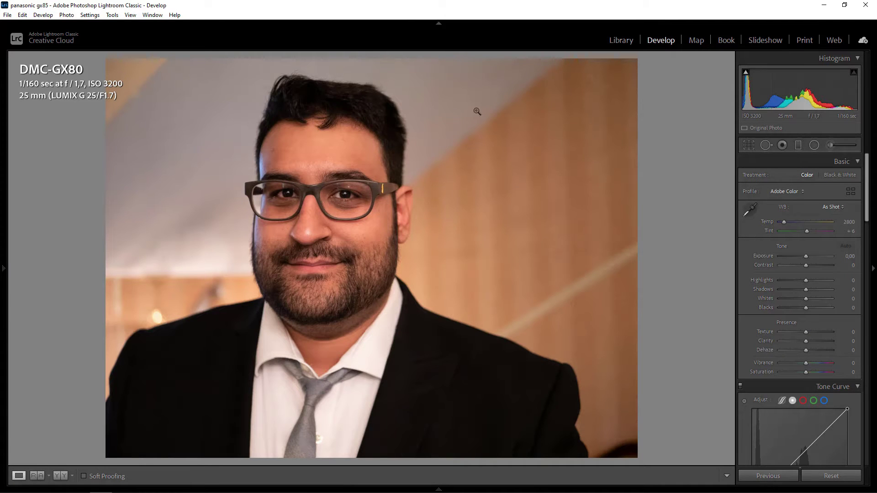
pyautogui.click(338, 187)
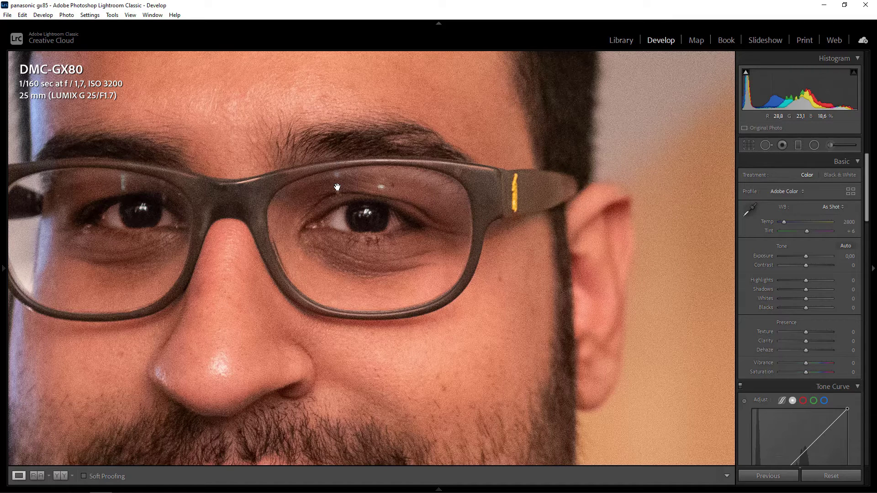
# Examine the suited man's glasses, nose, skin and beard up close and compare them with the full portrait.
pyautogui.moveTo(277, 313); pyautogui.dragTo(391, 257)
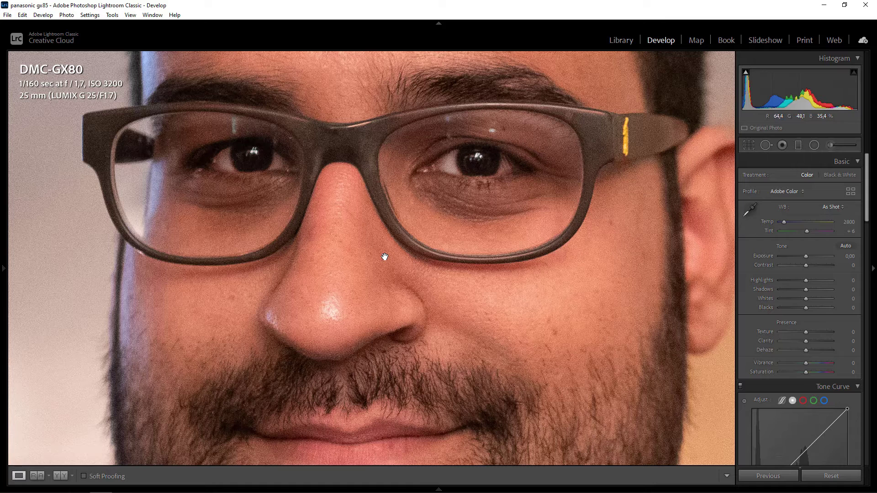
pyautogui.click(413, 282)
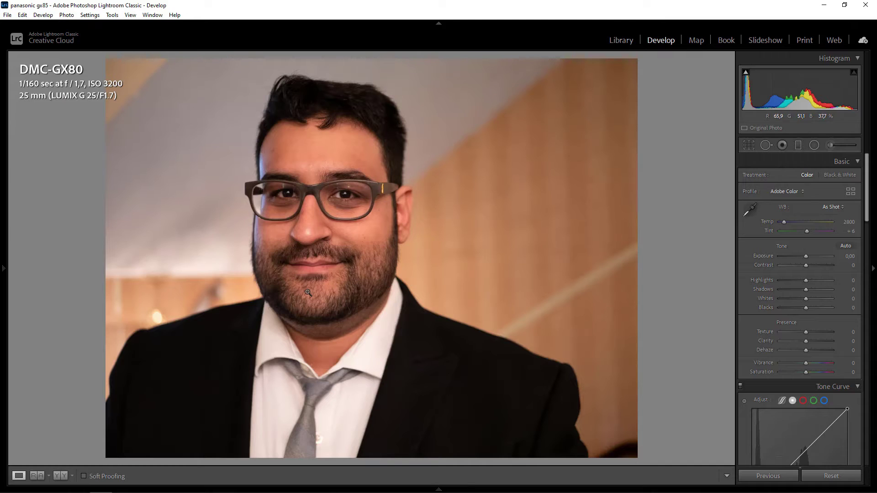
pyautogui.click(370, 265)
pyautogui.click(370, 265)
# Open the photo of the hand holding two beer bottles from the library in Develop.
pyautogui.click(618, 40)
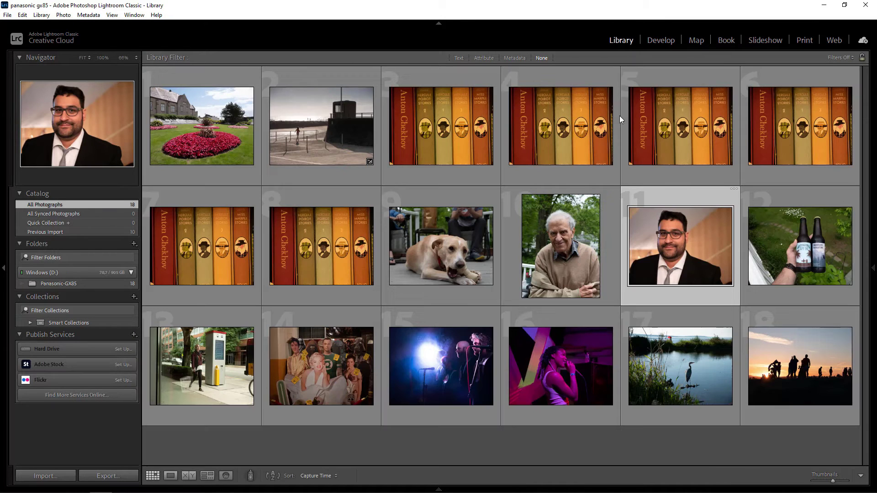
pyautogui.click(799, 243)
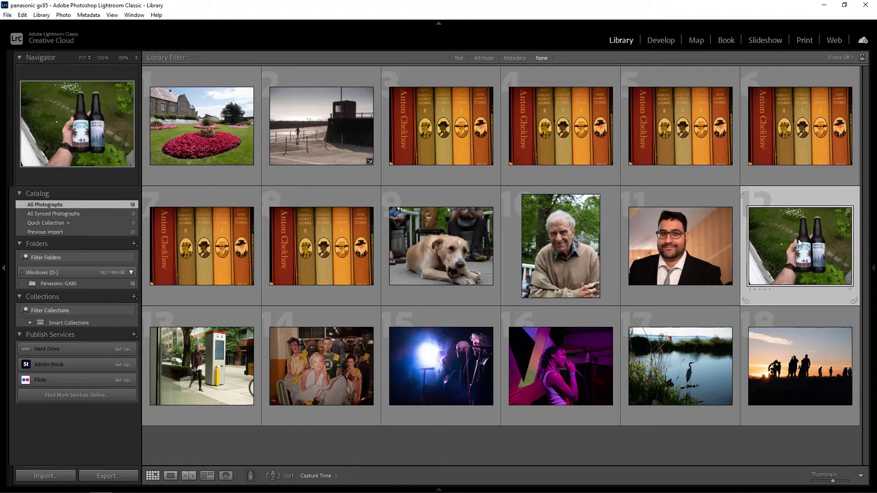
pyautogui.click(655, 41)
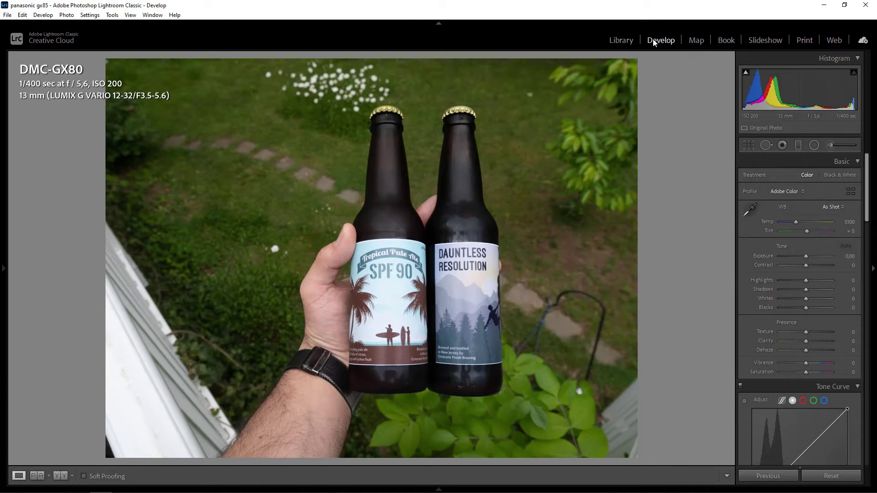
# Examine the lettering on the Dauntless Resolution and SPF 90 labels and the thumb's skin up close for sharpness.
pyautogui.click(471, 255)
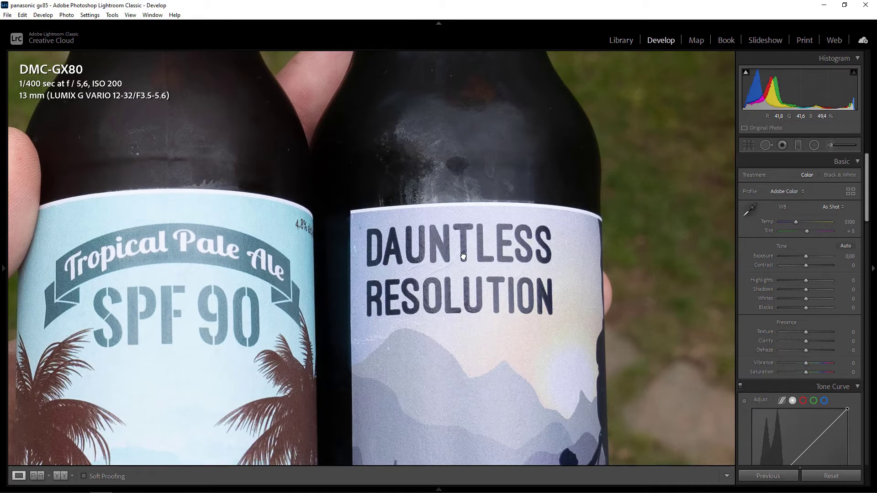
pyautogui.moveTo(453, 292); pyautogui.dragTo(503, 231)
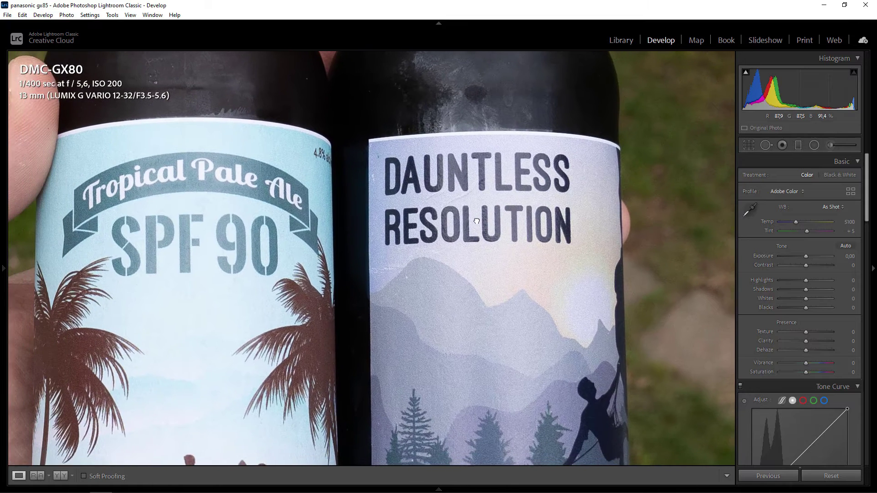
pyautogui.moveTo(189, 227); pyautogui.dragTo(374, 236)
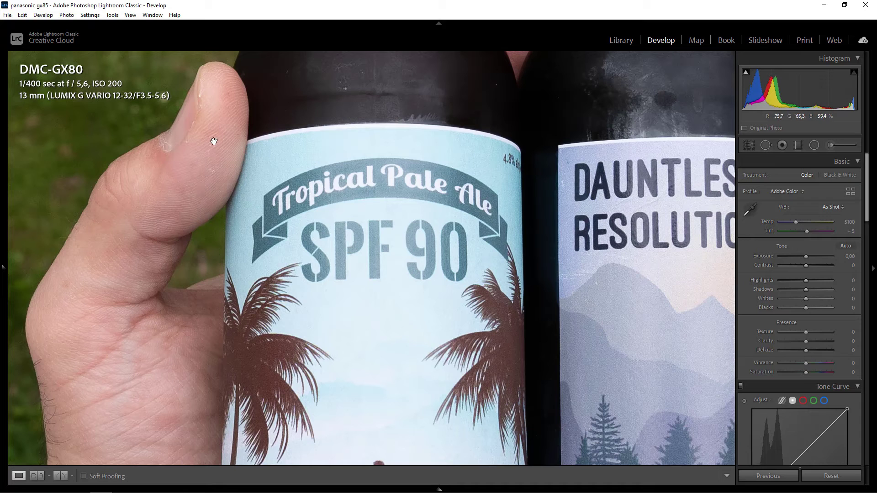
# Inspect the small print, surfers and climber artwork on the lower bottle labels, and compare the close-ups with the full photo.
pyautogui.moveTo(503, 283); pyautogui.dragTo(373, 166)
pyautogui.moveTo(314, 315); pyautogui.dragTo(341, 196)
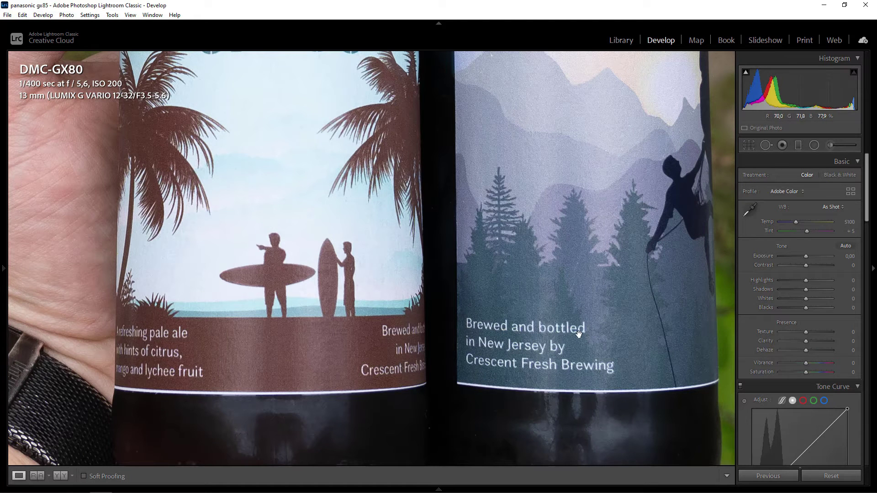
pyautogui.click(331, 295)
pyautogui.moveTo(478, 231); pyautogui.dragTo(286, 358)
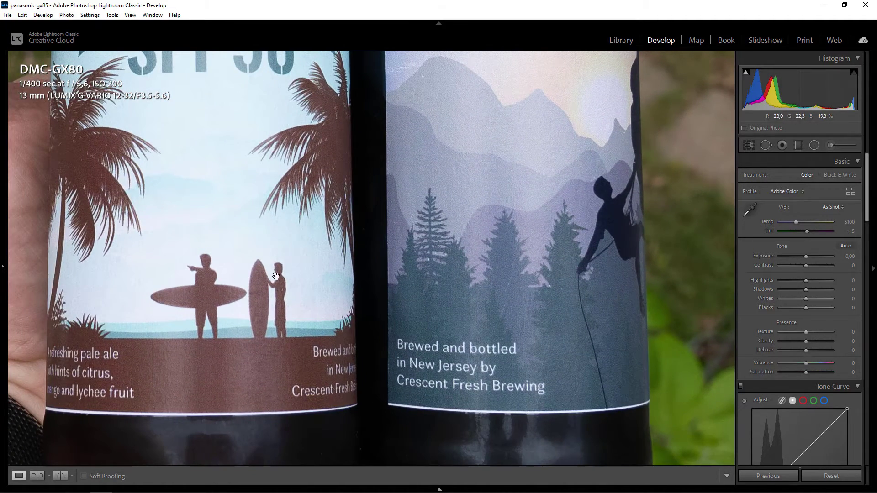
pyautogui.moveTo(274, 244); pyautogui.dragTo(295, 311)
pyautogui.click(204, 142)
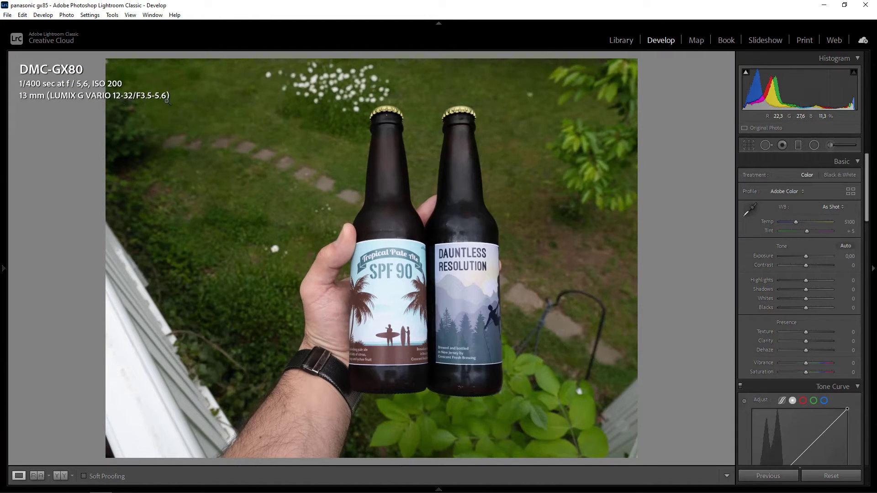
pyautogui.click(385, 264)
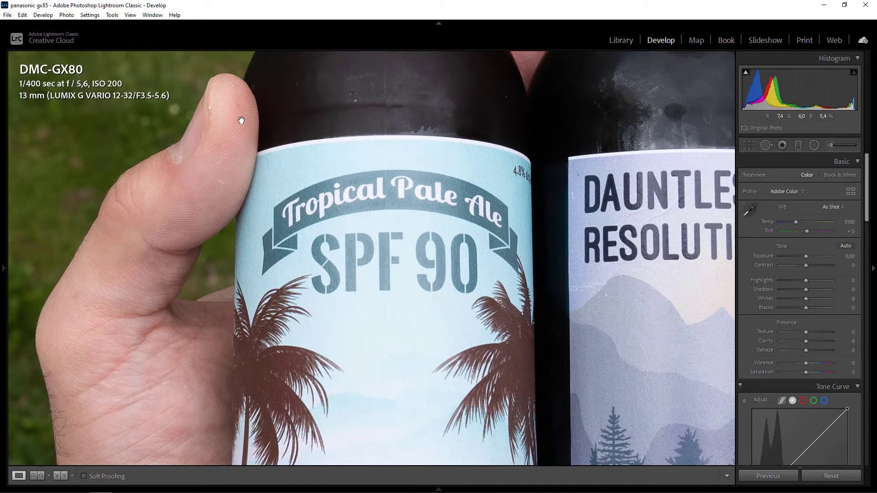
pyautogui.click(410, 281)
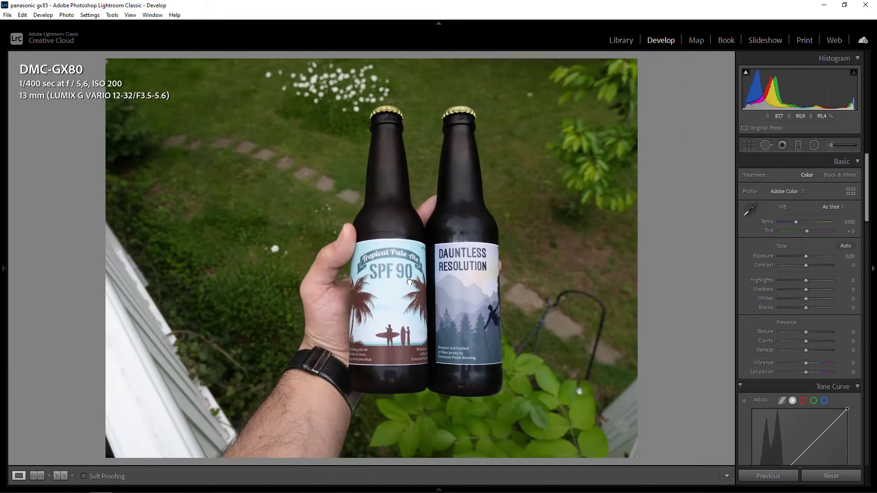
# Open the street photo of the woman walking past the bus information kiosk from the library in Develop.
pyautogui.click(627, 41)
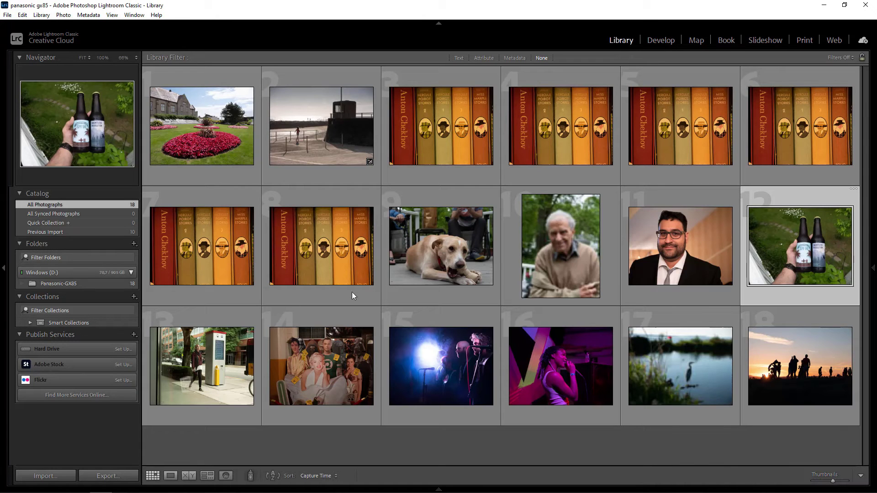
pyautogui.click(210, 370)
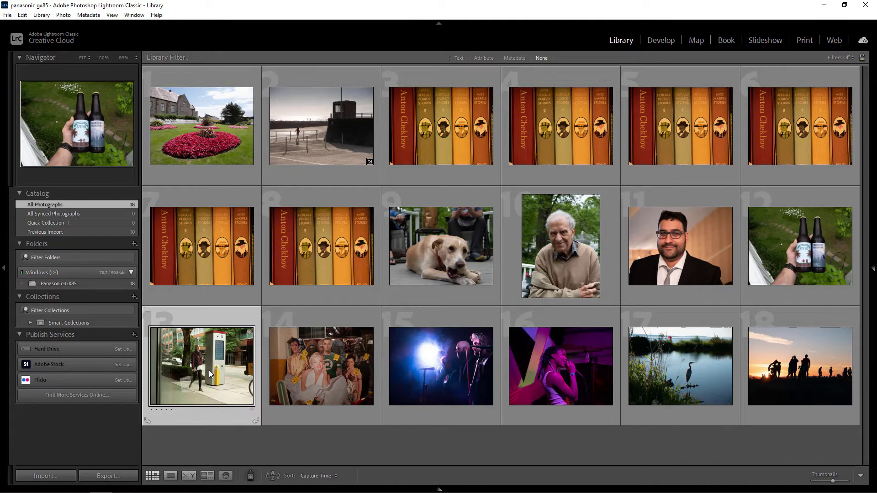
pyautogui.click(658, 42)
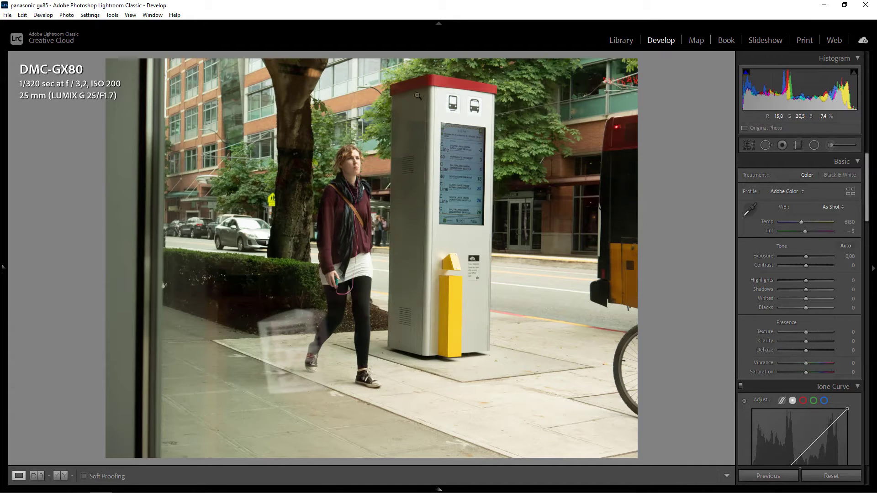
# Inspect the walking woman's face, the bus arrival display and the yellow fare validator up close, ending with the full image.
pyautogui.click(356, 162)
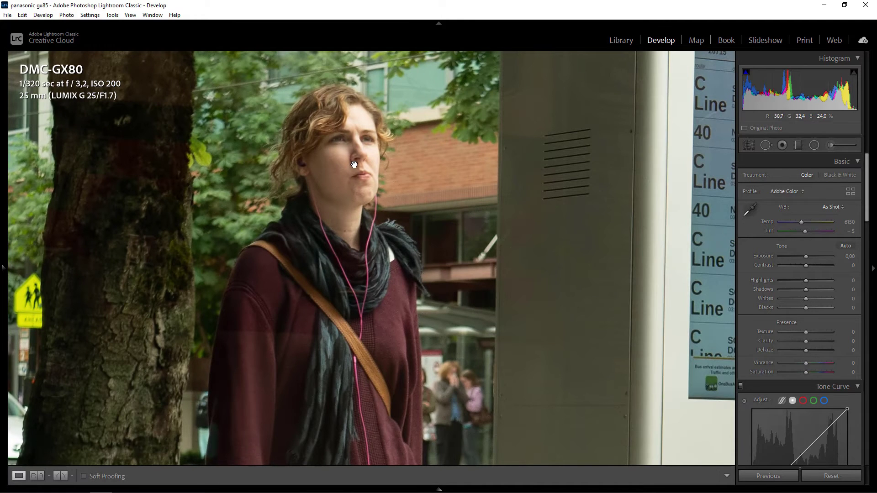
pyautogui.moveTo(511, 244); pyautogui.dragTo(349, 243)
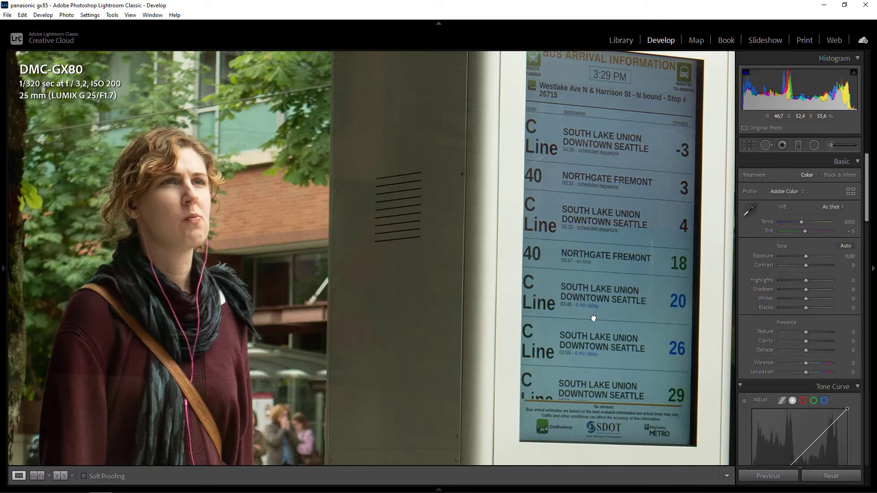
pyautogui.moveTo(591, 317)
pyautogui.mouseDown()
pyautogui.moveTo(614, 229)
pyautogui.moveTo(461, 359)
pyautogui.moveTo(472, 282)
pyautogui.mouseUp()
pyautogui.moveTo(471, 352)
pyautogui.mouseDown()
pyautogui.moveTo(440, 289)
pyautogui.moveTo(490, 247)
pyautogui.mouseUp()
pyautogui.moveTo(520, 348); pyautogui.dragTo(503, 233)
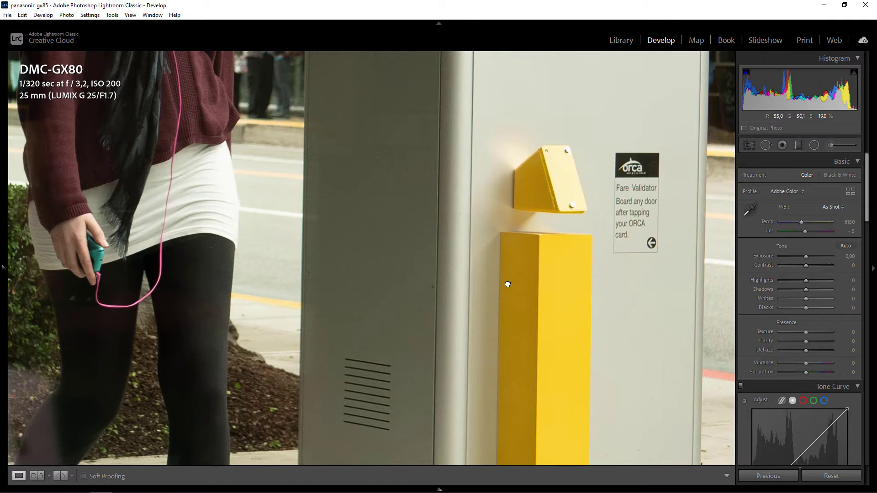
pyautogui.moveTo(505, 284)
pyautogui.mouseDown()
pyautogui.moveTo(509, 212)
pyautogui.moveTo(550, 185)
pyautogui.mouseUp()
pyautogui.click(550, 185)
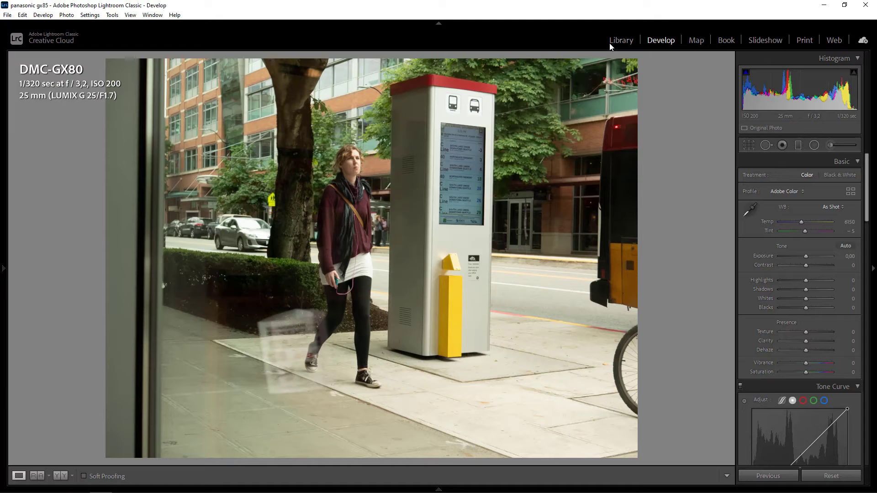
# Open the photo of the group of life-size movie standees from the library in Develop.
pyautogui.click(621, 41)
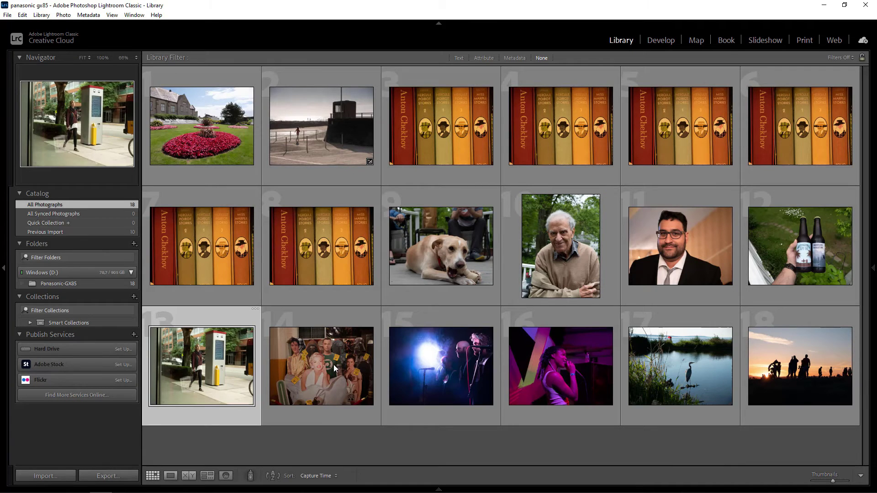
pyautogui.click(336, 364)
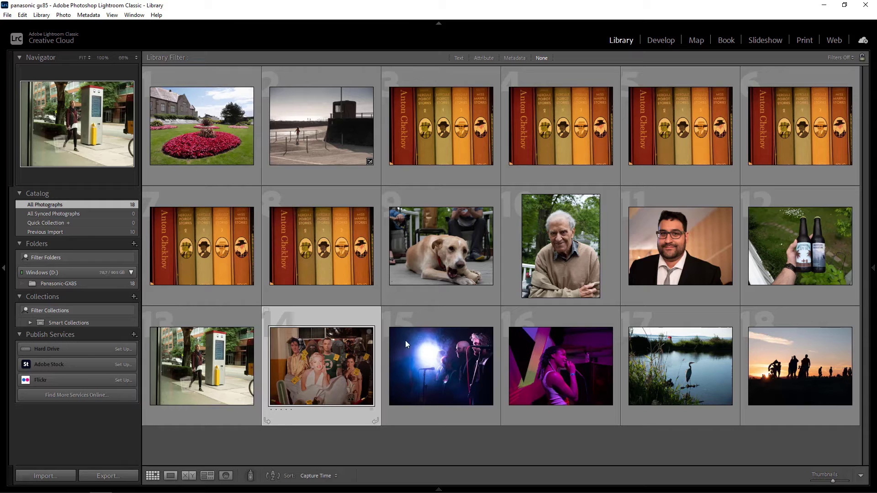
pyautogui.click(652, 44)
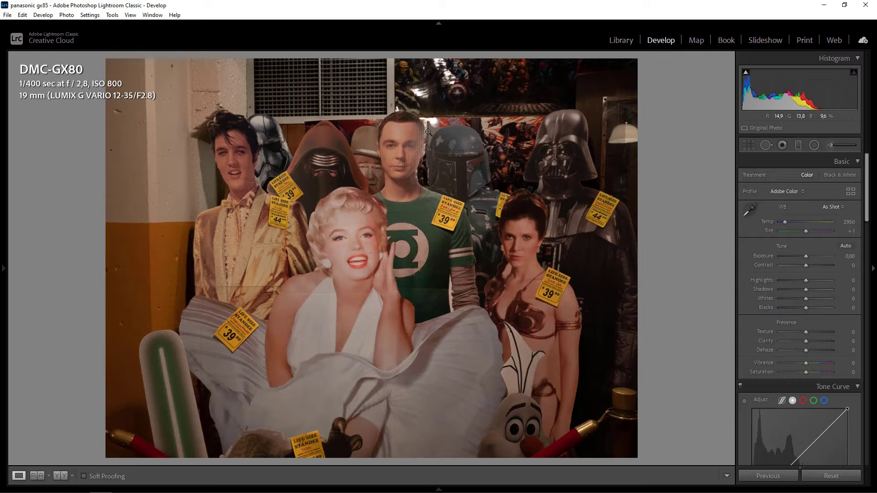
# Examine the dark-haired woman standee, the green shirt and the yellow $39.99 price tag up close for detail.
pyautogui.click(521, 238)
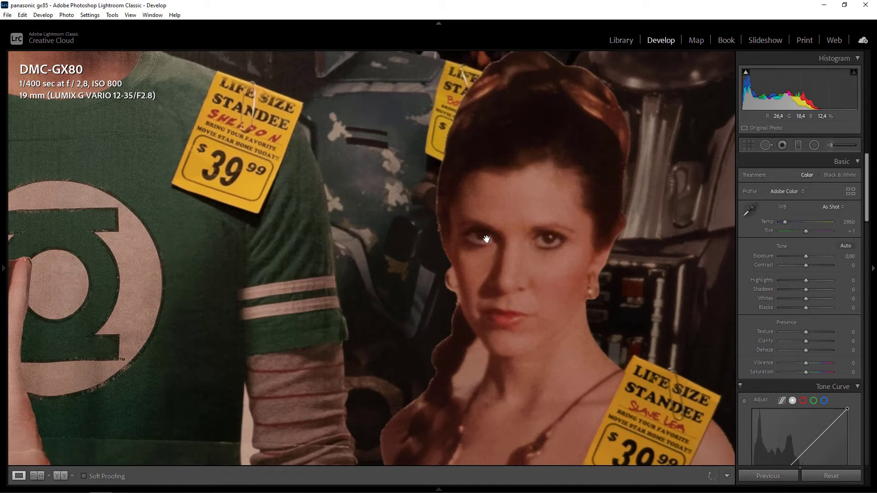
pyautogui.moveTo(390, 195); pyautogui.dragTo(484, 223)
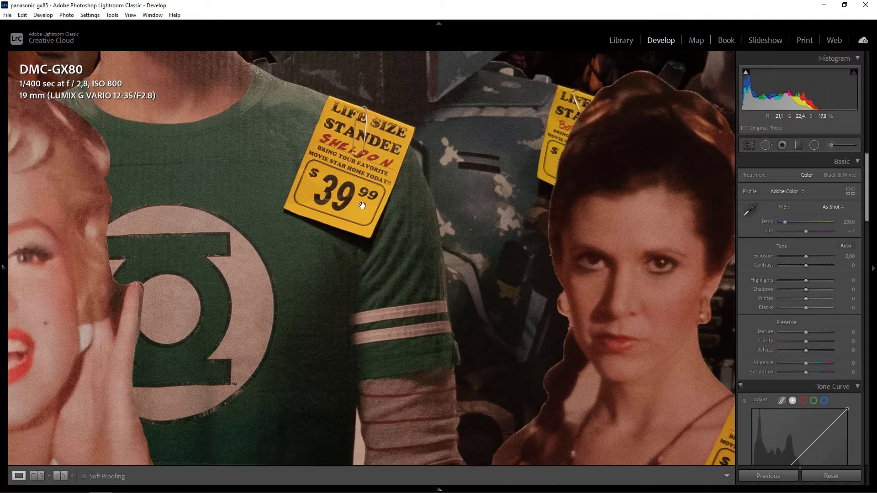
pyautogui.moveTo(423, 152); pyautogui.dragTo(435, 145)
pyautogui.click(436, 145)
# Inspect the blonde standee's face and the neighbouring standee's gold jacket up close, ending with the whole photo in view.
pyautogui.click(257, 233)
pyautogui.click(257, 233)
pyautogui.click(427, 177)
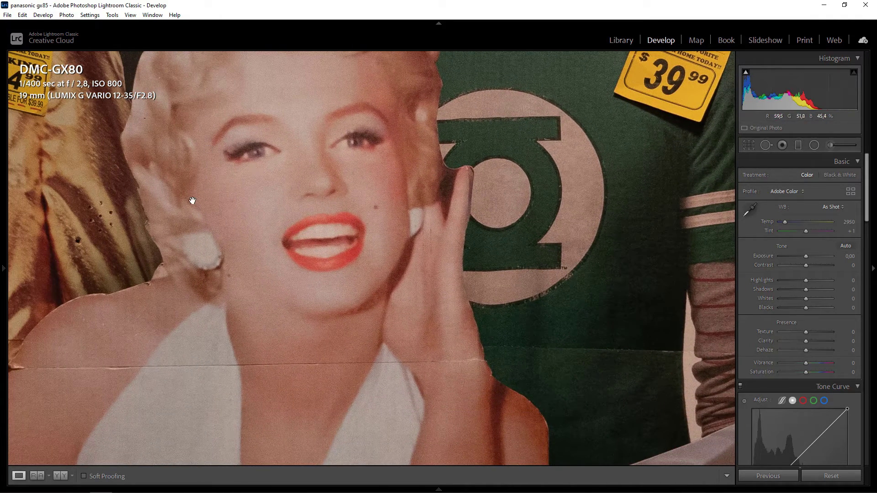
pyautogui.moveTo(156, 254); pyautogui.dragTo(218, 288)
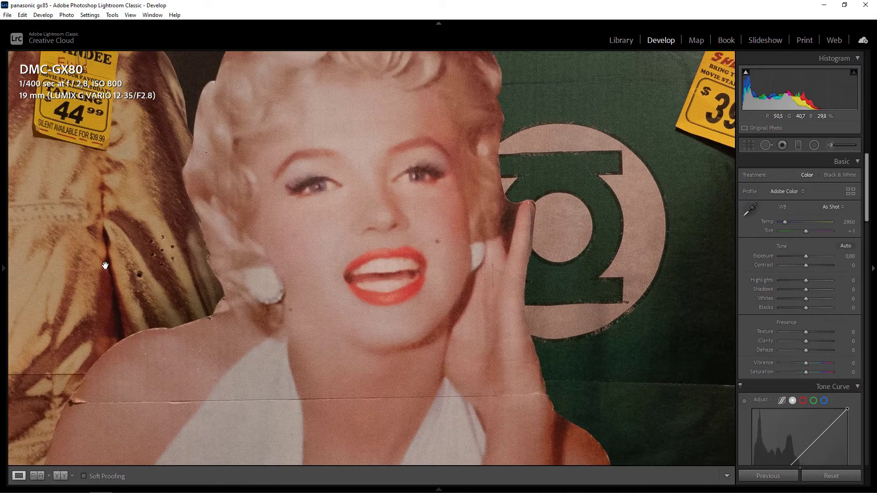
pyautogui.moveTo(235, 208); pyautogui.dragTo(401, 221)
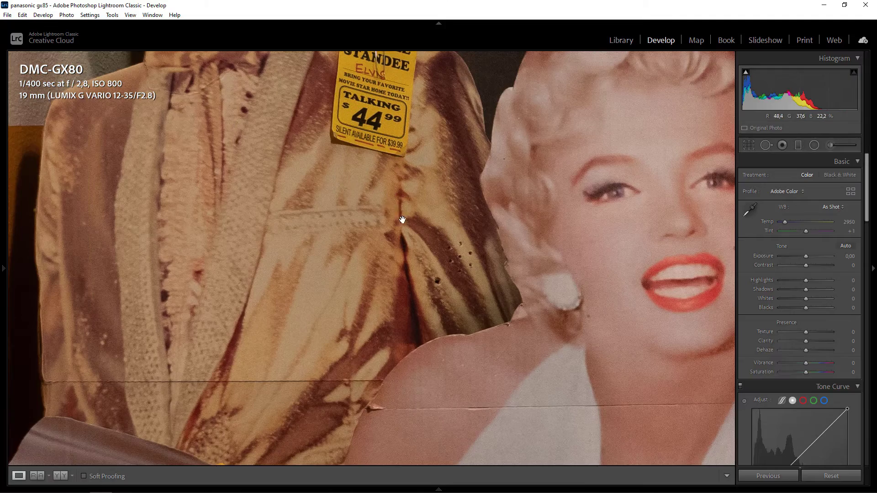
pyautogui.click(382, 199)
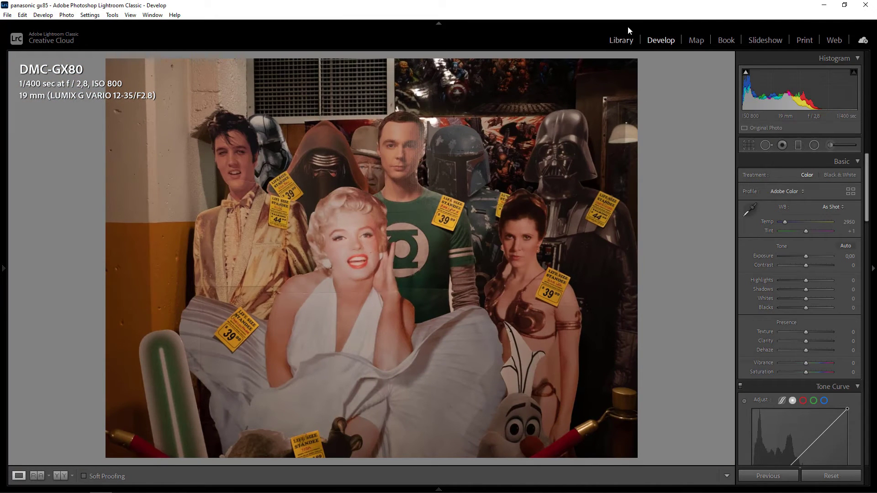
# Open the concert photo with the bright blue stage light and microphones from the library in Develop.
pyautogui.click(626, 42)
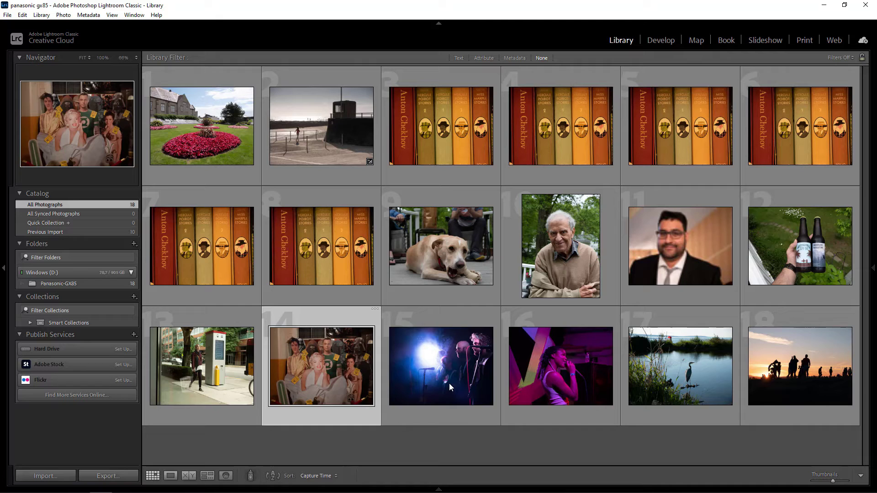
pyautogui.click(449, 387)
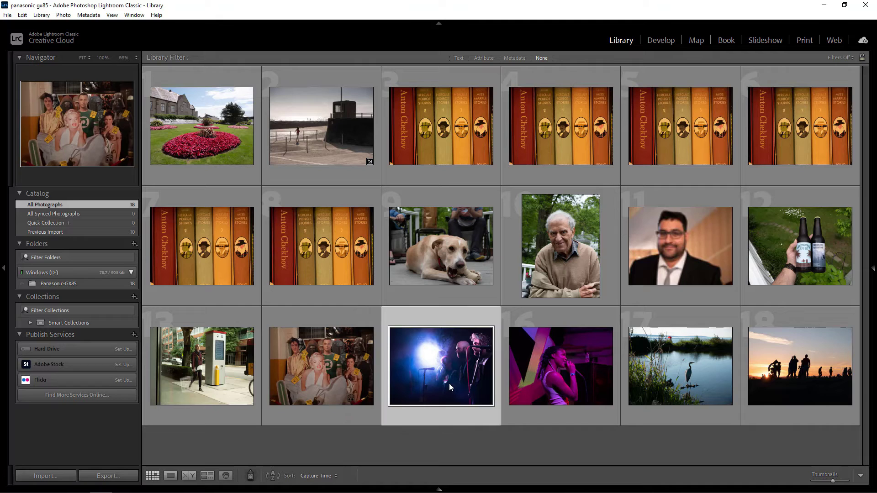
pyautogui.click(667, 43)
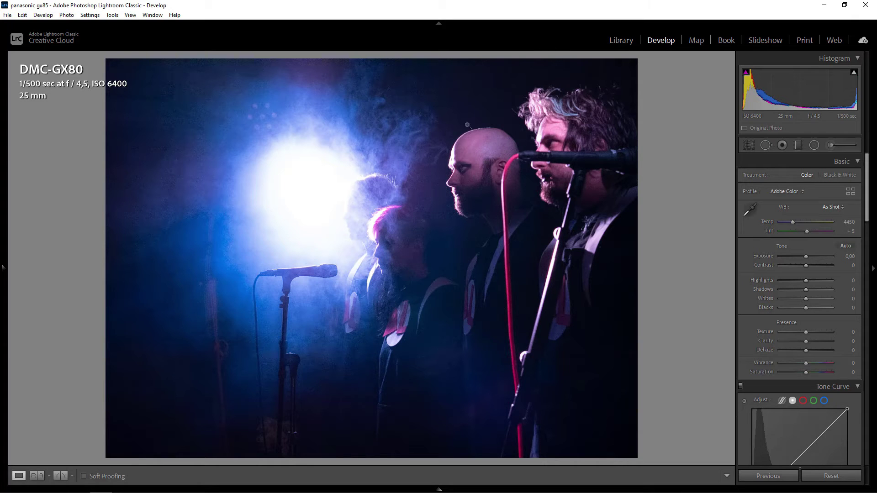
# Examine the bald performer's and the curly-haired performer's faces up close for high-ISO noise, and return to the photo library.
pyautogui.click(469, 172)
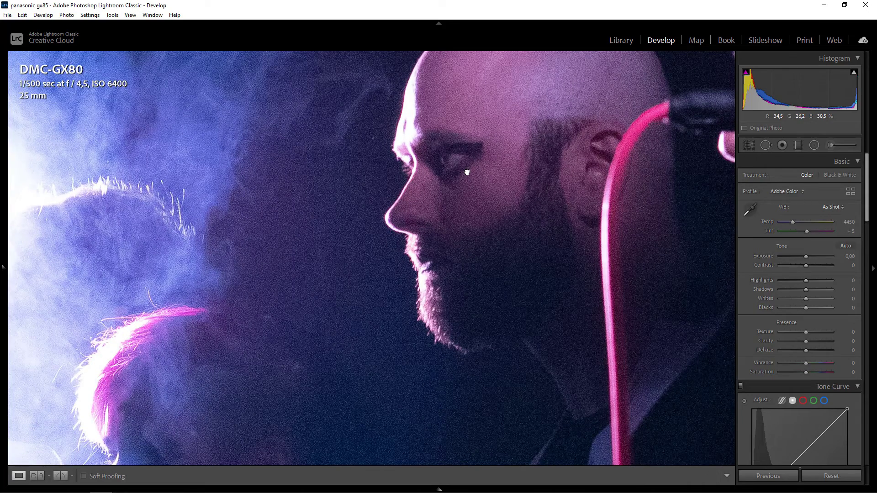
pyautogui.click(475, 197)
pyautogui.click(563, 132)
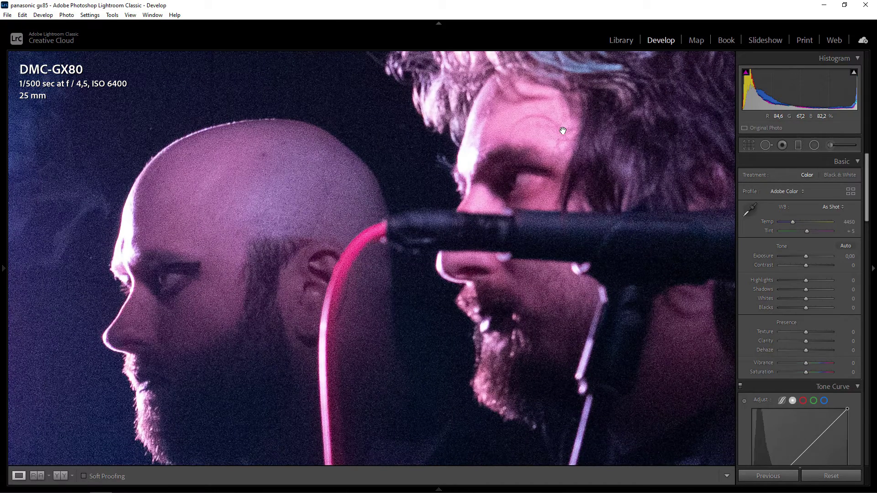
pyautogui.click(563, 132)
pyautogui.click(622, 40)
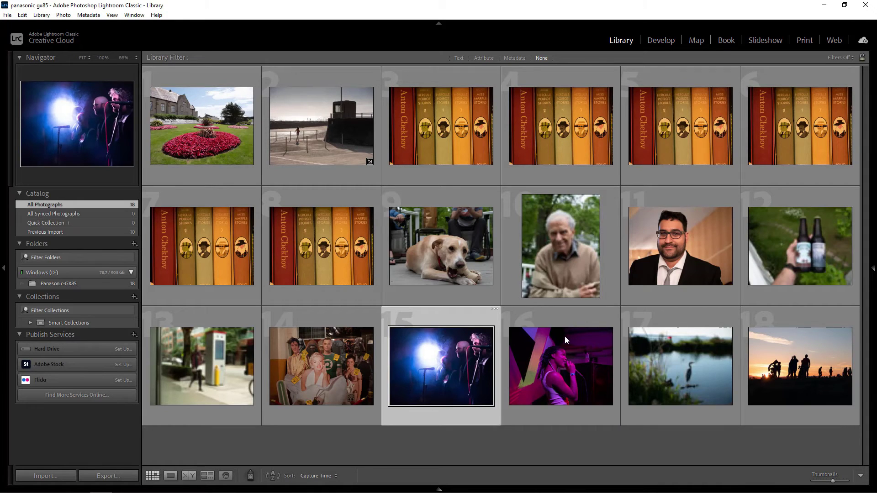
# Open the magenta-lit singer photo in Develop and examine her face and the hand holding the microphone up close for high-ISO noise.
pyautogui.click(565, 336)
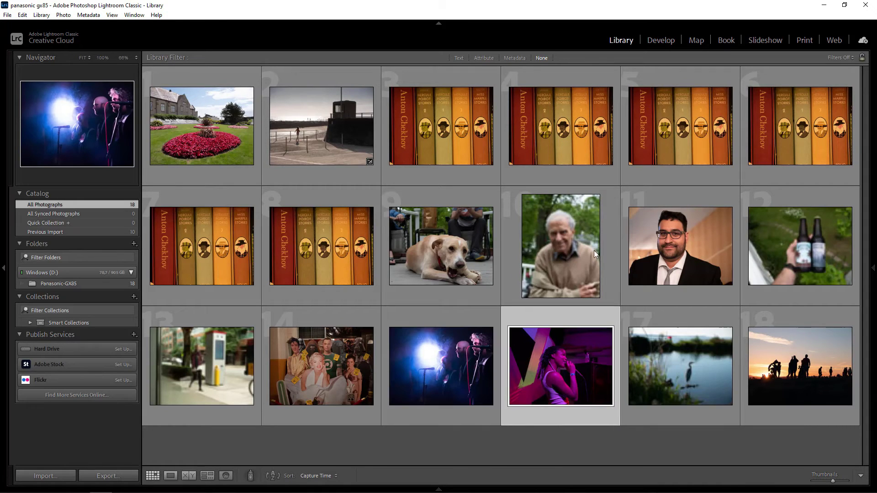
pyautogui.click(653, 42)
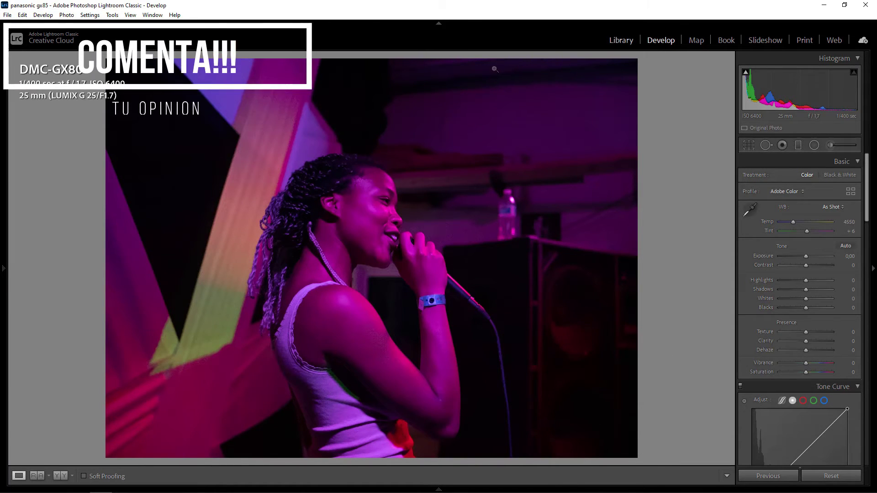
pyautogui.click(372, 213)
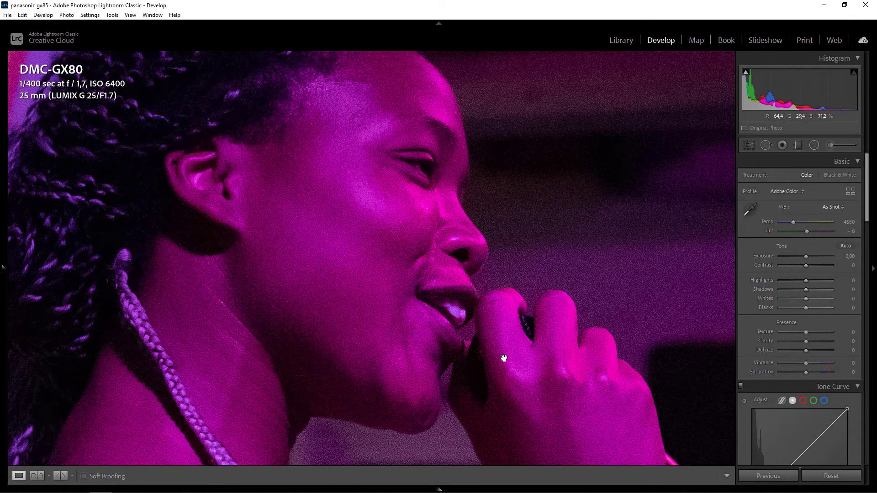
pyautogui.moveTo(532, 314); pyautogui.dragTo(578, 169)
pyautogui.moveTo(595, 314); pyautogui.dragTo(593, 289)
pyautogui.moveTo(601, 236); pyautogui.dragTo(511, 196)
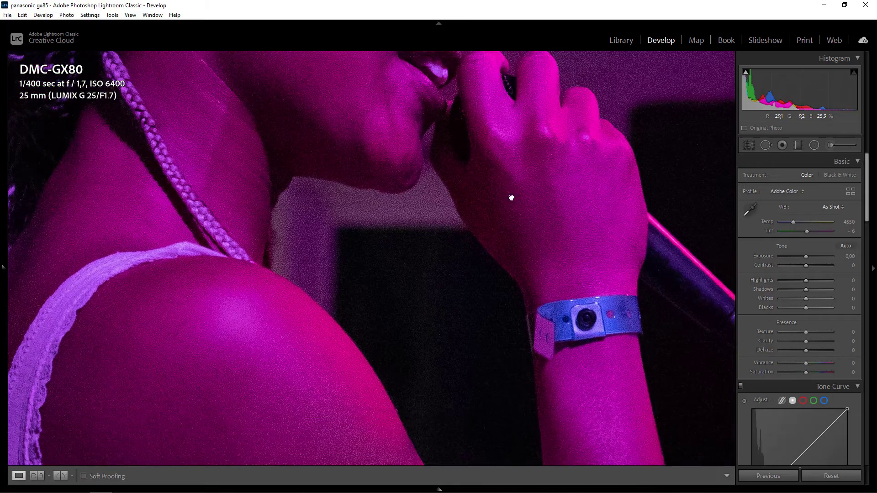
# Inspect the singer's blue wristband, shoulder and tank top up close for noise, and return to the photo library.
pyautogui.moveTo(542, 248); pyautogui.dragTo(520, 173)
pyautogui.moveTo(361, 355); pyautogui.dragTo(462, 222)
pyautogui.moveTo(348, 311); pyautogui.dragTo(431, 221)
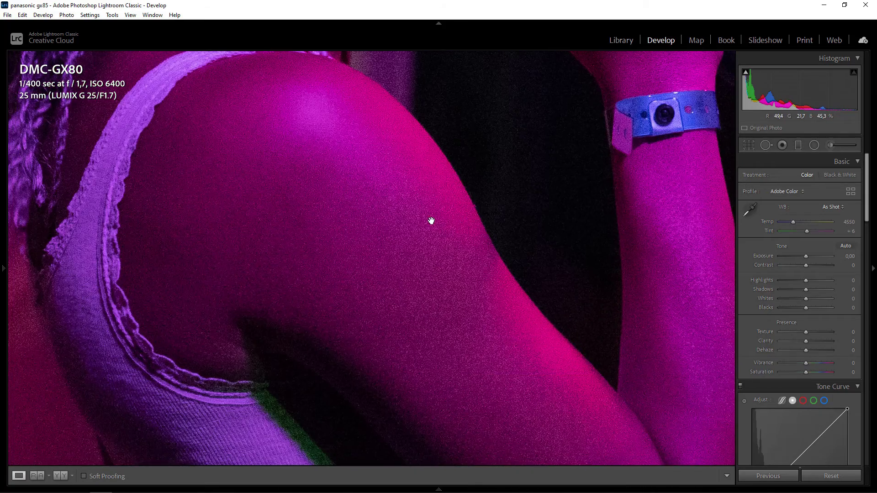
pyautogui.click(431, 221)
pyautogui.click(620, 42)
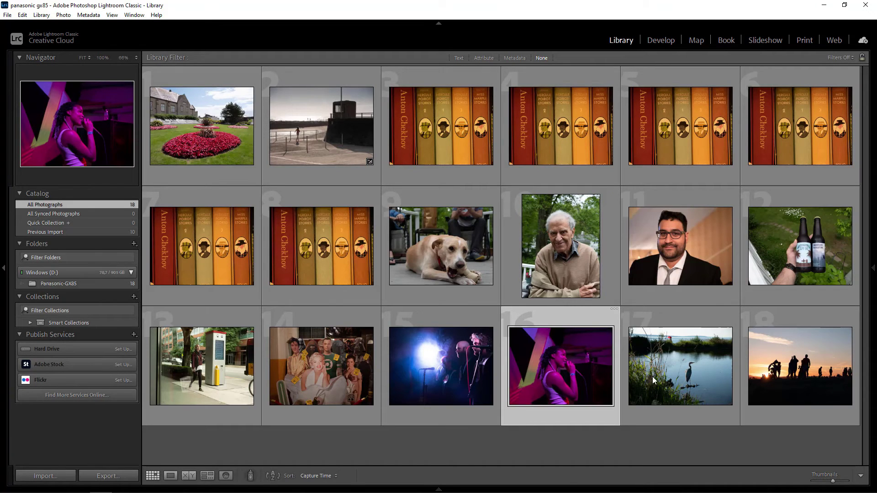
# Open the heron lake photo in Develop and set its Shadows to +86 and Highlights to -95.
pyautogui.press('Right')
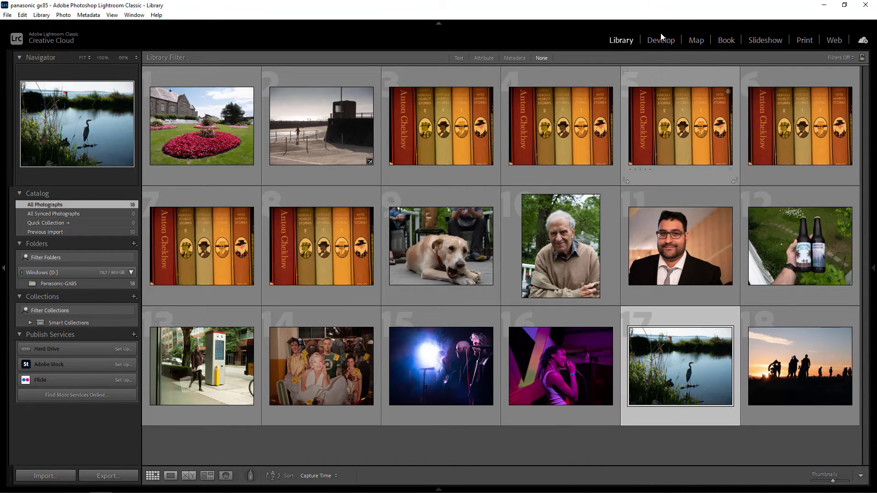
pyautogui.click(661, 40)
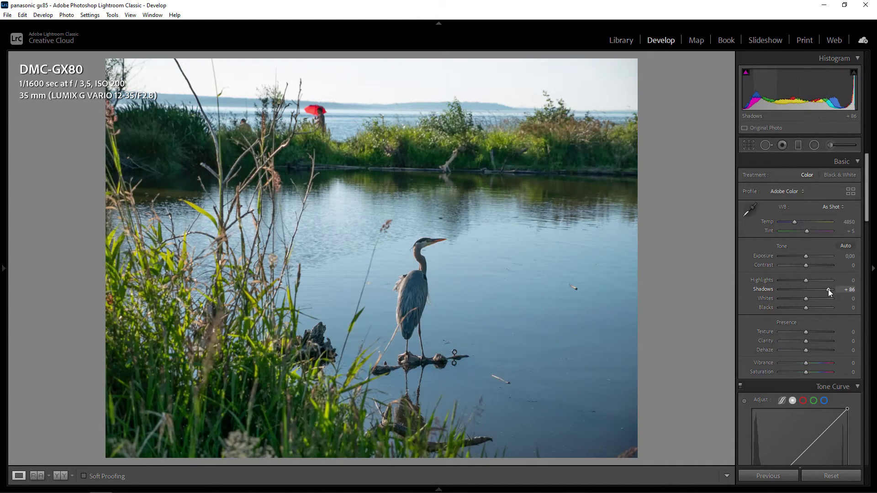
pyautogui.click(781, 281)
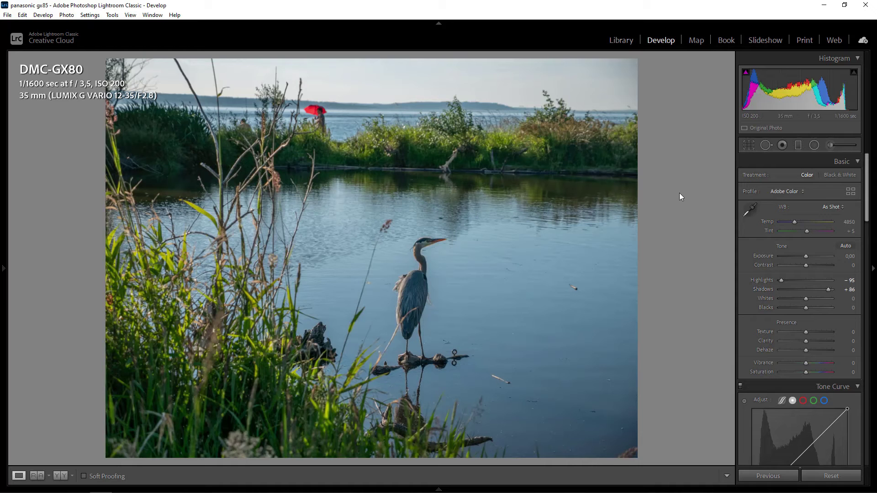
# Examine the recovered shadows in the vegetation and driftwood on the far bank up close.
pyautogui.click(555, 160)
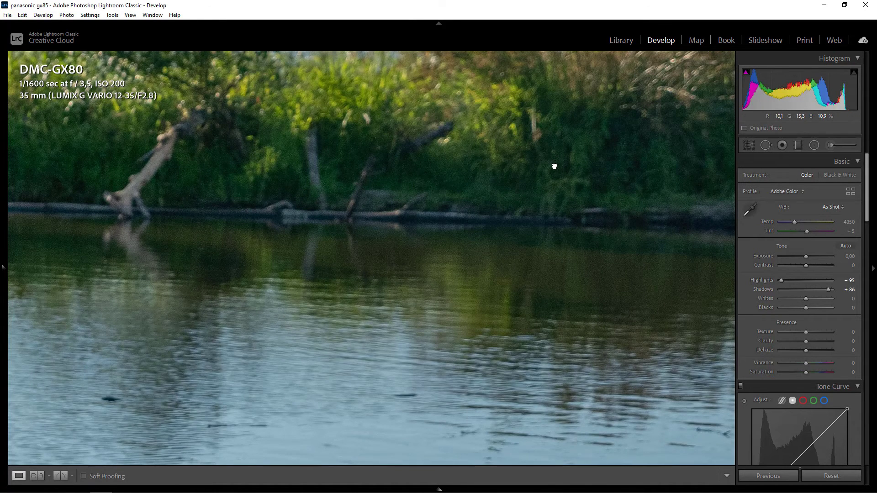
pyautogui.moveTo(554, 166); pyautogui.dragTo(550, 251)
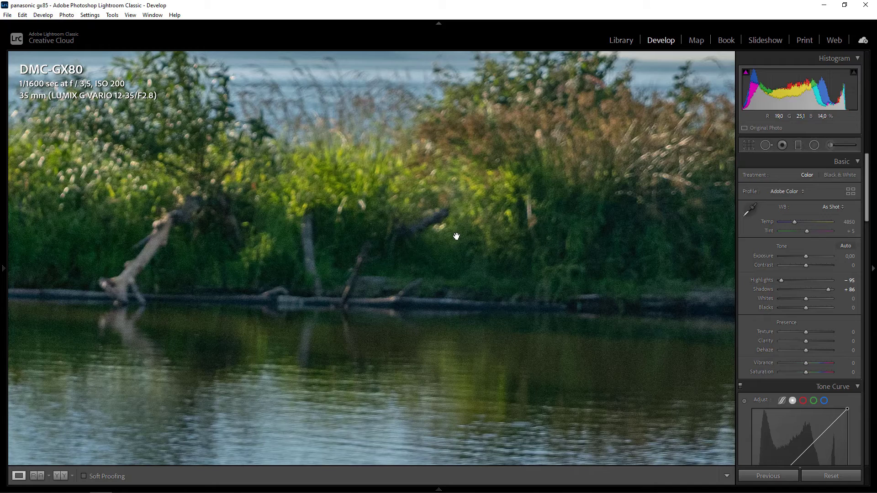
pyautogui.click(456, 237)
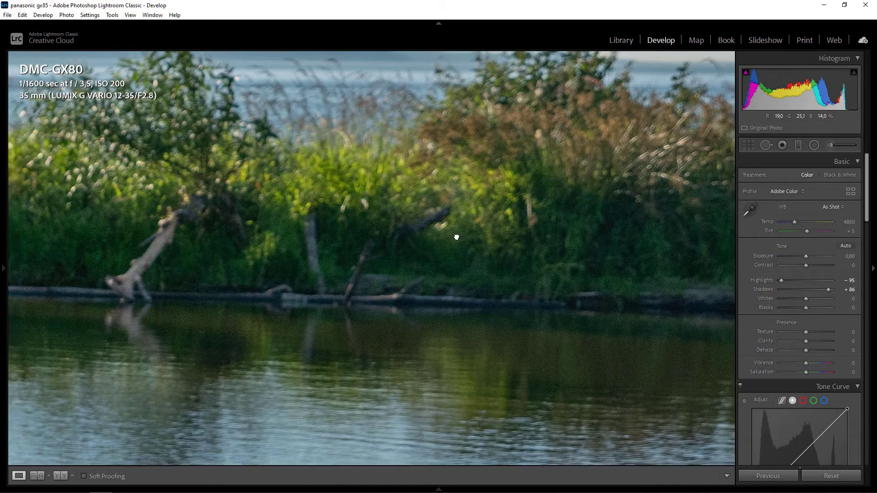
# Examine the heron up close from its head and plumage down to its legs on the log for fine detail.
pyautogui.click(426, 239)
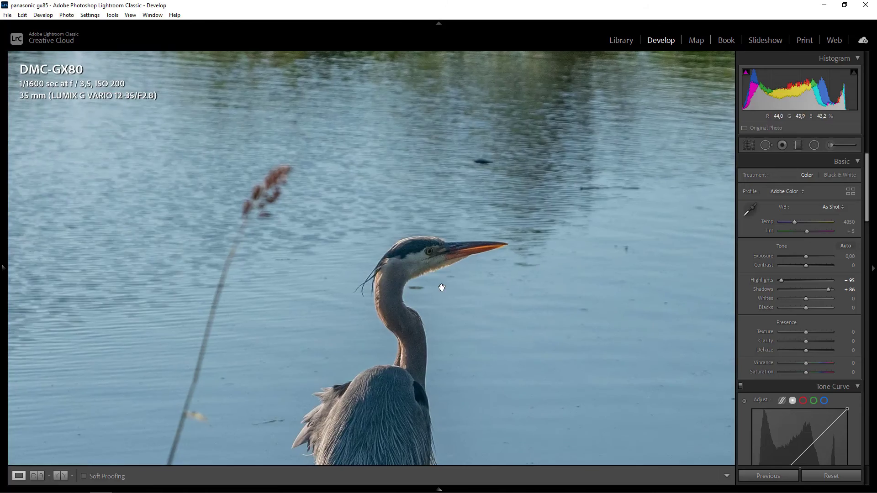
pyautogui.moveTo(442, 288); pyautogui.dragTo(450, 147)
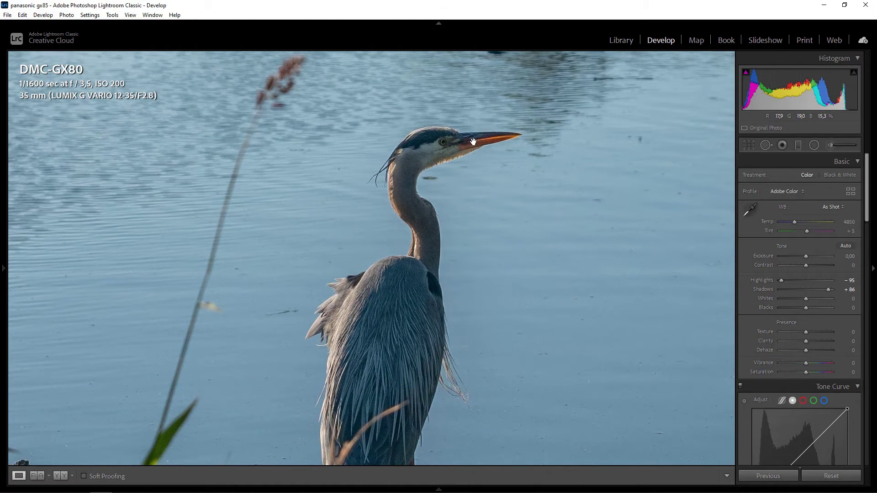
pyautogui.moveTo(406, 350); pyautogui.dragTo(406, 247)
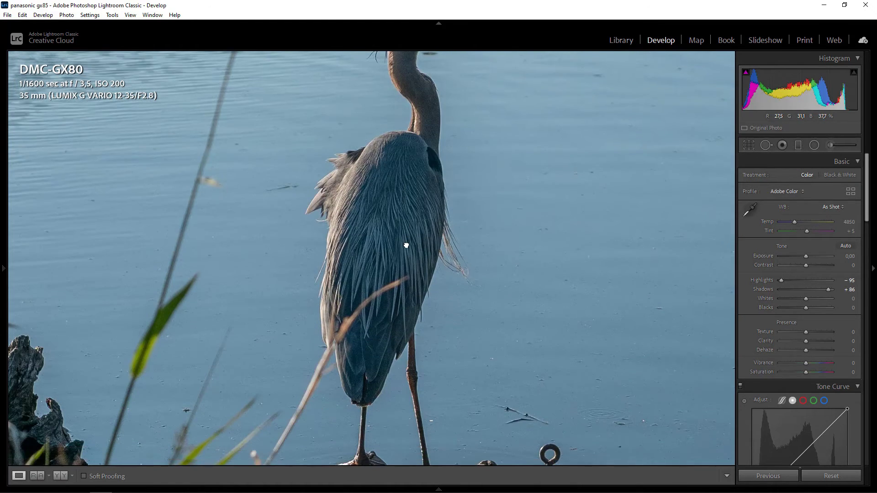
pyautogui.moveTo(402, 291); pyautogui.dragTo(417, 218)
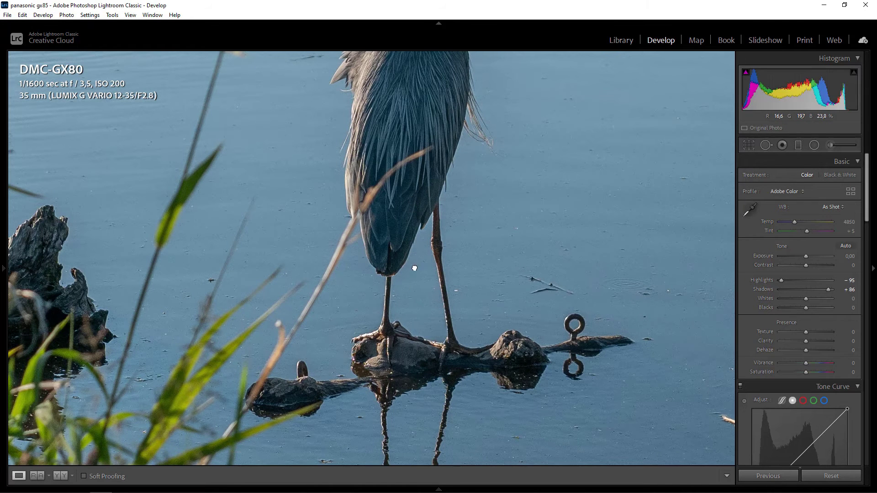
pyautogui.scroll(4, 413, 269)
pyautogui.moveTo(445, 235); pyautogui.dragTo(427, 348)
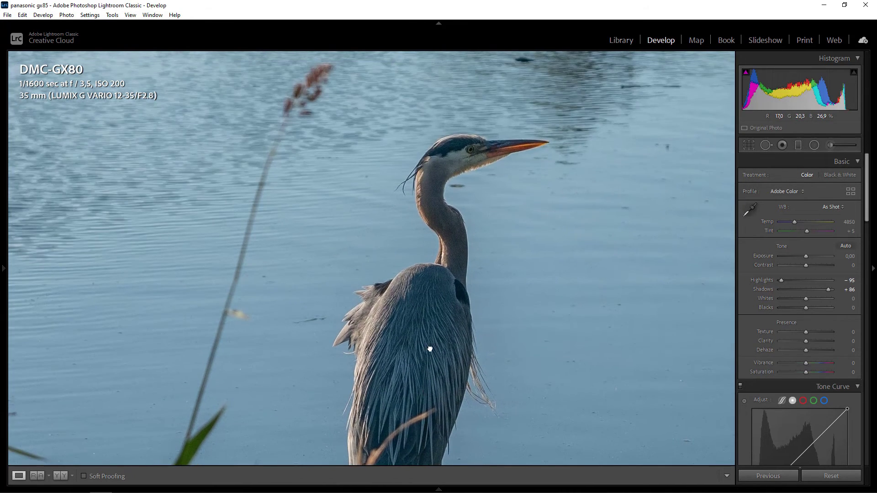
# Recheck the heron's head, neck and back up close, view the whole photo, and return to the photo library.
pyautogui.click(439, 161)
pyautogui.click(418, 289)
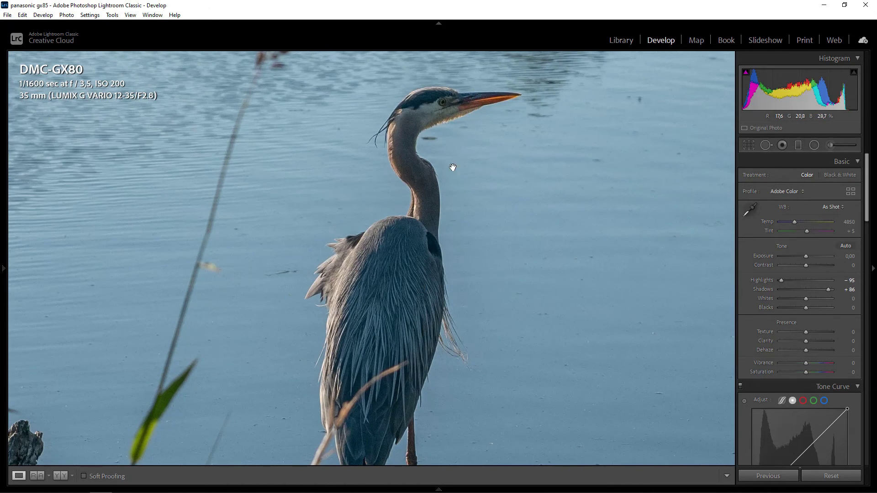
pyautogui.moveTo(434, 157); pyautogui.dragTo(436, 210)
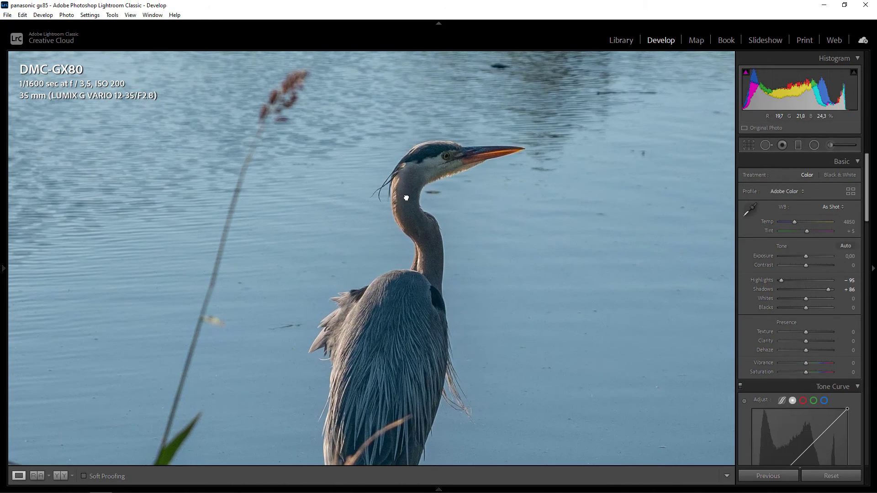
pyautogui.click(406, 197)
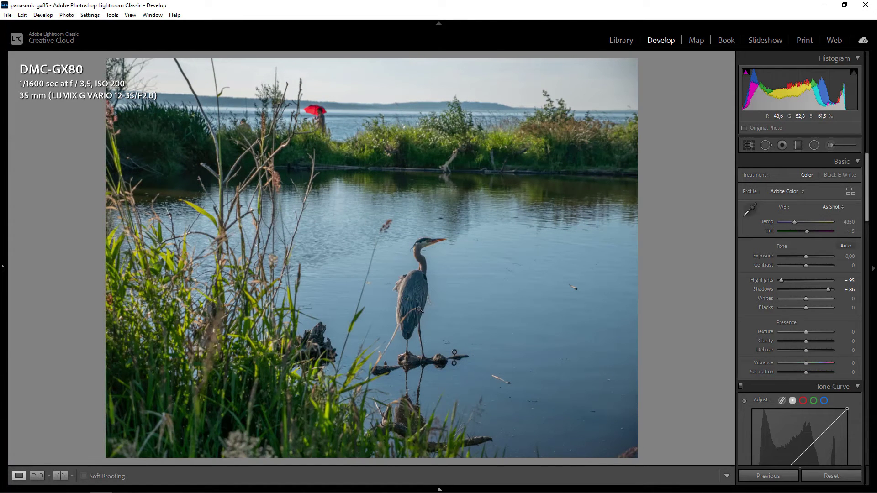
pyautogui.click(412, 255)
pyautogui.click(407, 261)
pyautogui.click(629, 37)
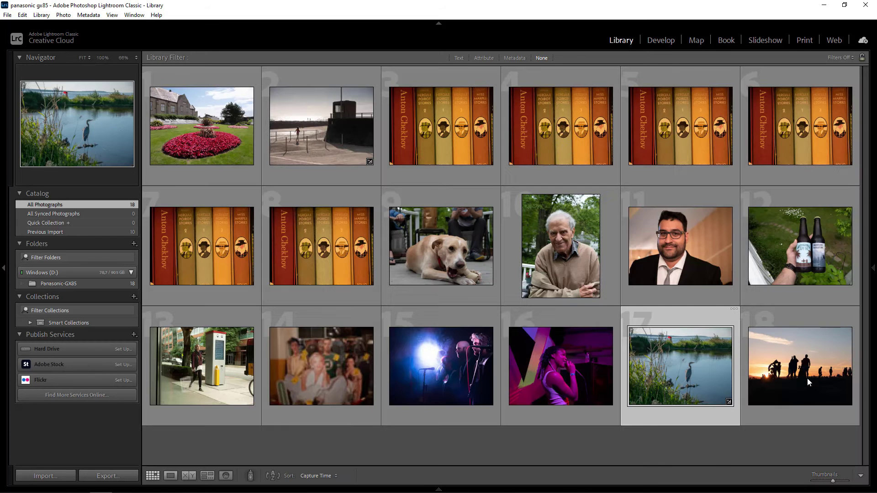
# Open the sunset silhouettes photo in Develop and draw a graduated filter from its lower edge up into the sky, checking the coverage with the mask overlay.
pyautogui.click(782, 369)
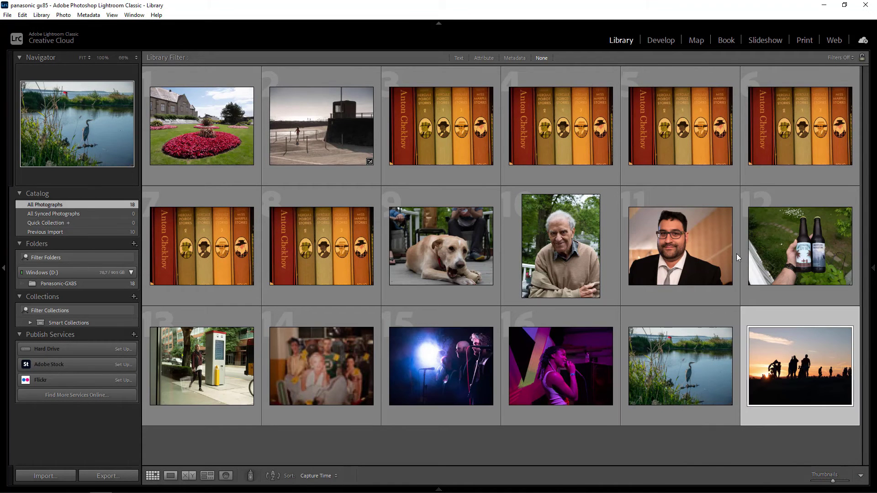
pyautogui.click(666, 40)
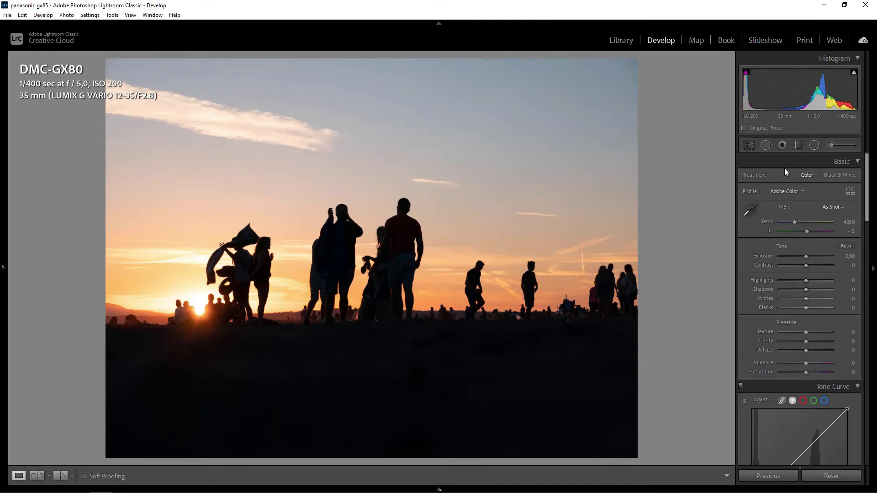
pyautogui.click(802, 146)
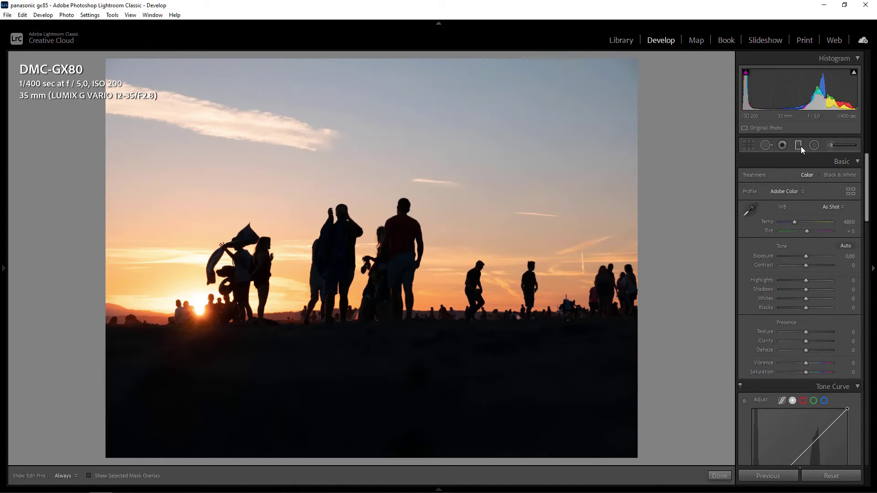
pyautogui.click(88, 475)
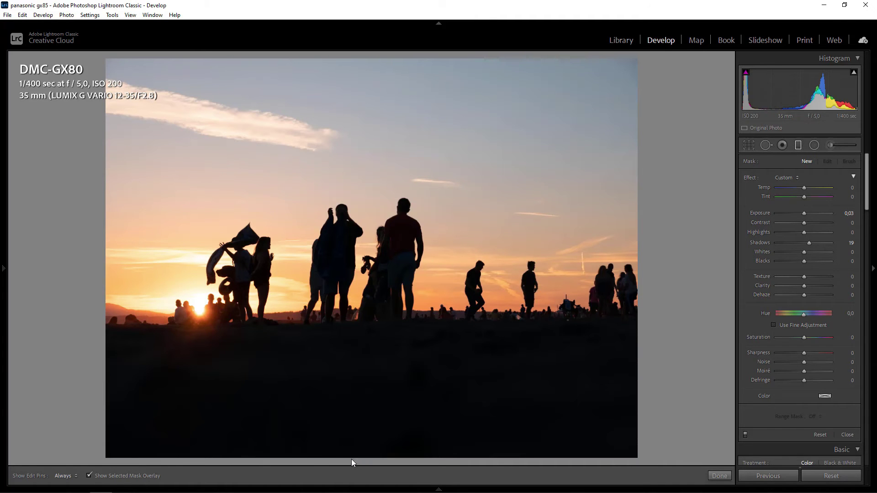
pyautogui.moveTo(351, 460); pyautogui.dragTo(355, 152)
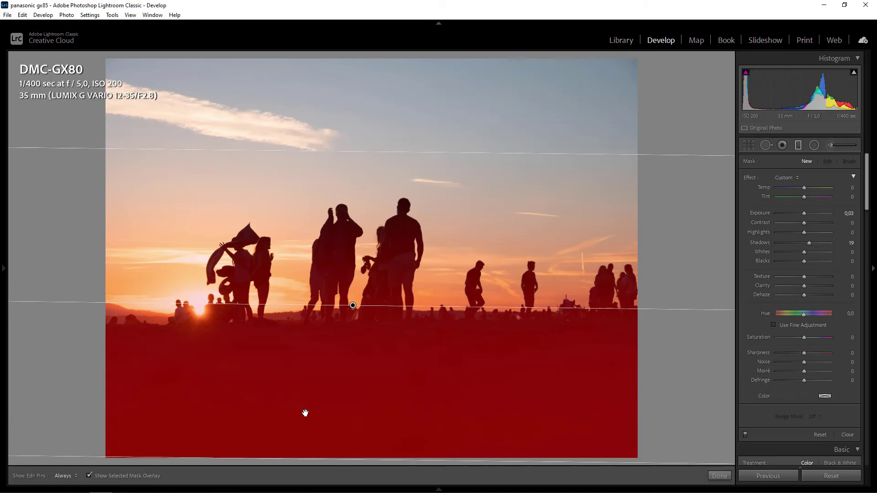
pyautogui.click(91, 476)
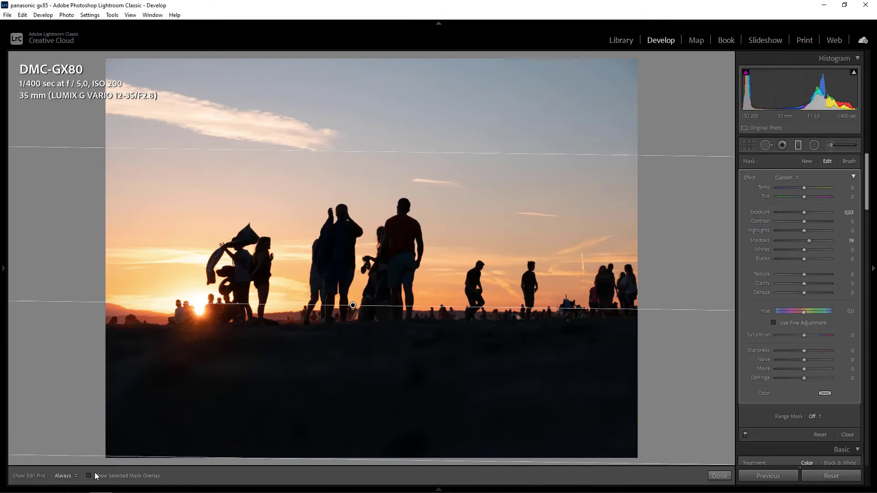
# Set the graduated filter's Shadows to 82 and Exposure to 1.04, and finish the filter.
pyautogui.moveTo(817, 238); pyautogui.dragTo(828, 242)
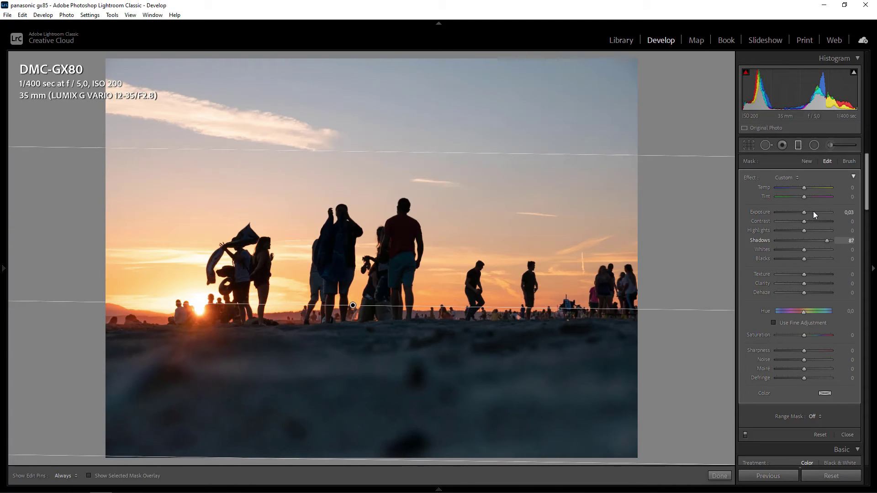
pyautogui.press('Down')
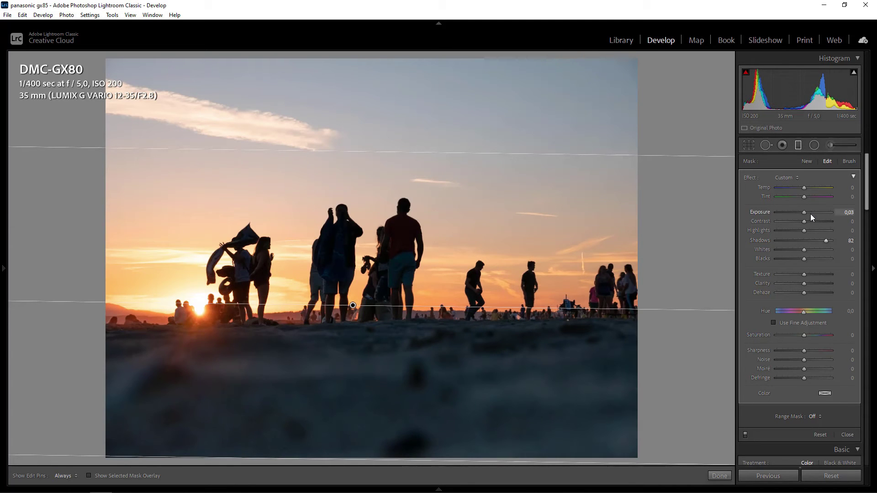
pyautogui.click(810, 214)
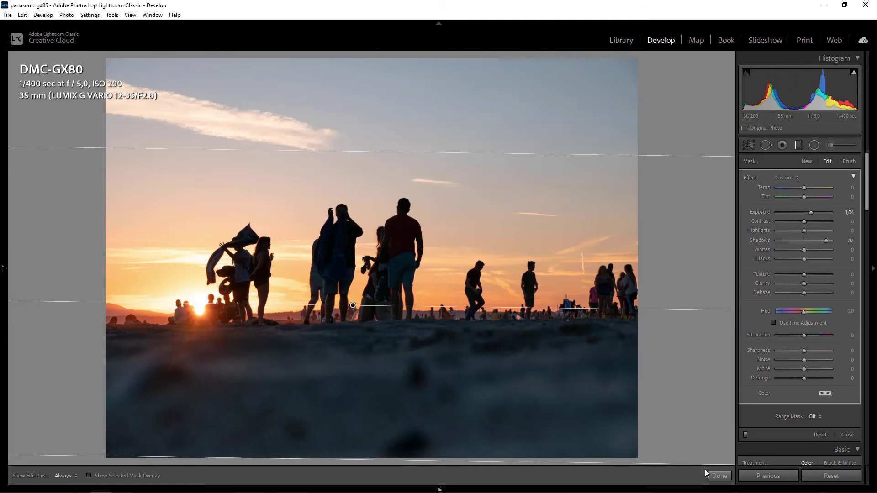
pyautogui.click(711, 473)
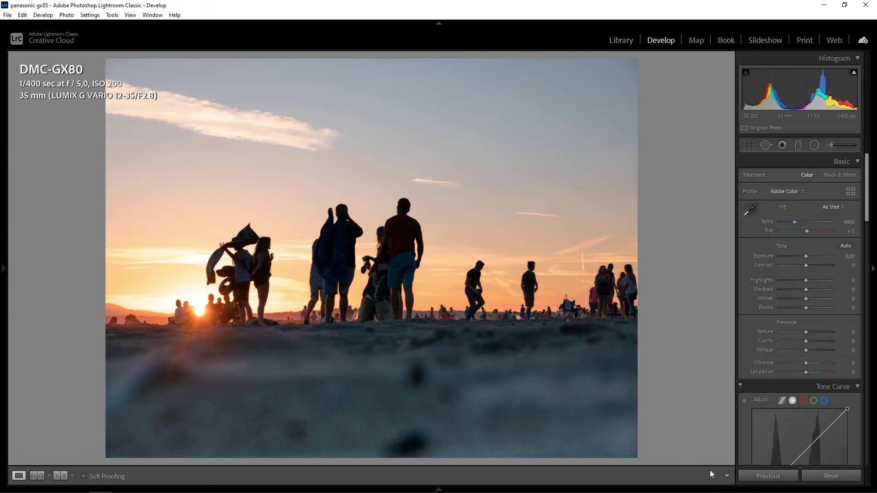
# Inspect the brightened sand and the standing people's legs and clothing up close for noise, ending with the whole photo in view.
pyautogui.click(341, 339)
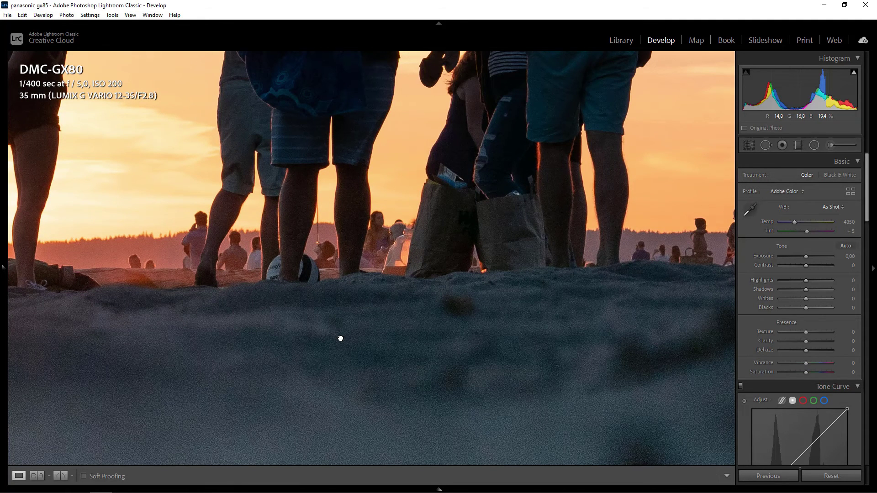
pyautogui.click(302, 198)
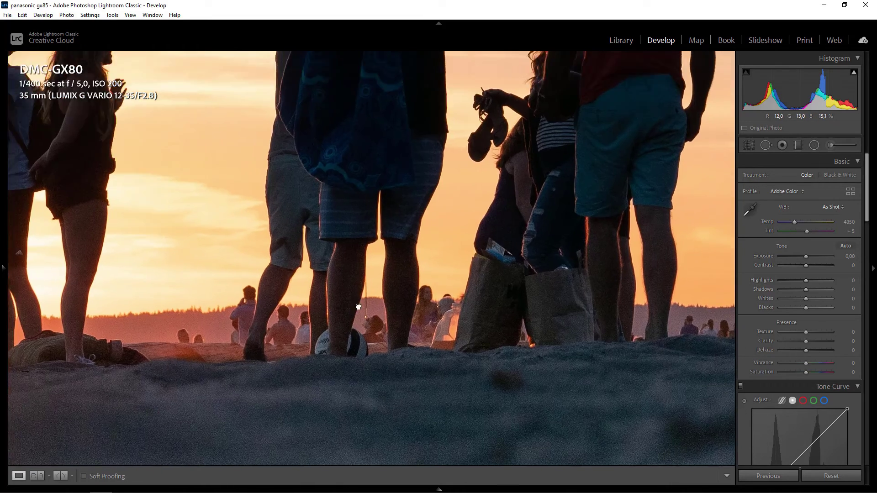
pyautogui.click(343, 445)
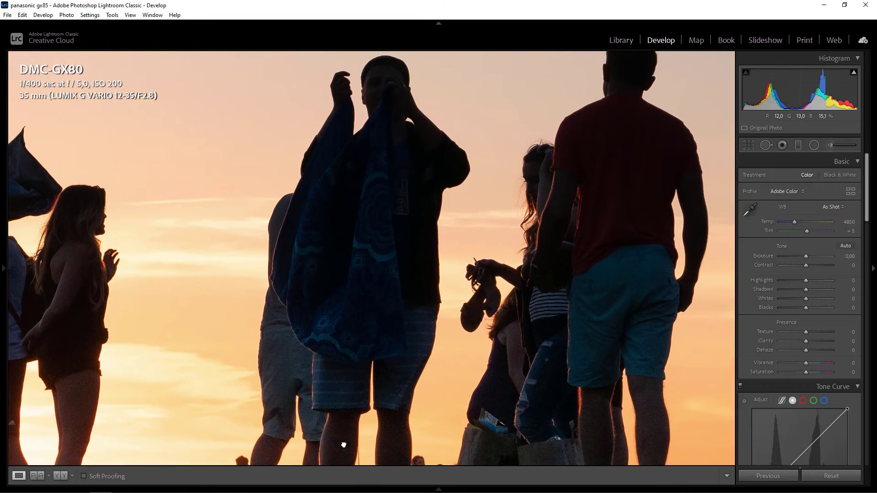
pyautogui.click(343, 445)
pyautogui.hotkey('ctrl', '-')
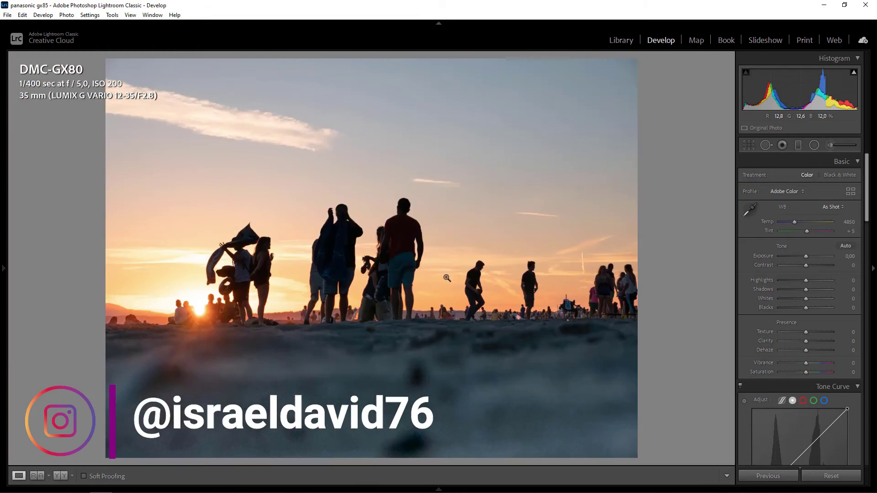
# Draw a graduated filter from the photo's upper edge down to the silhouettes, set Exposure to -1.65 and Shadows to -39, and finish it.
pyautogui.click(795, 146)
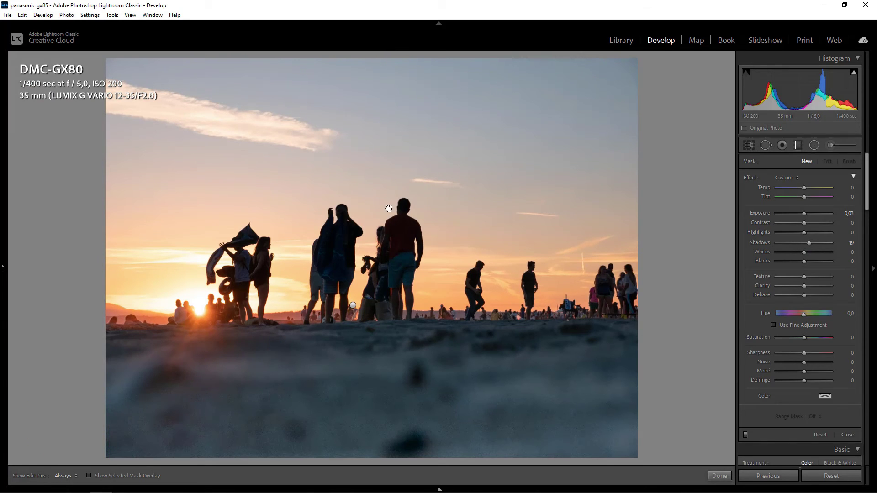
pyautogui.moveTo(388, 55); pyautogui.dragTo(382, 272)
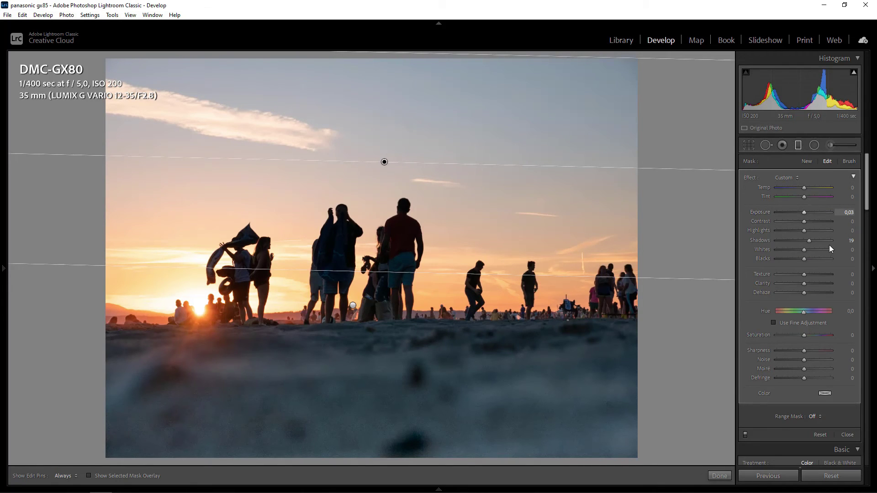
pyautogui.moveTo(795, 211); pyautogui.dragTo(793, 212)
pyautogui.moveTo(809, 241); pyautogui.dragTo(829, 240)
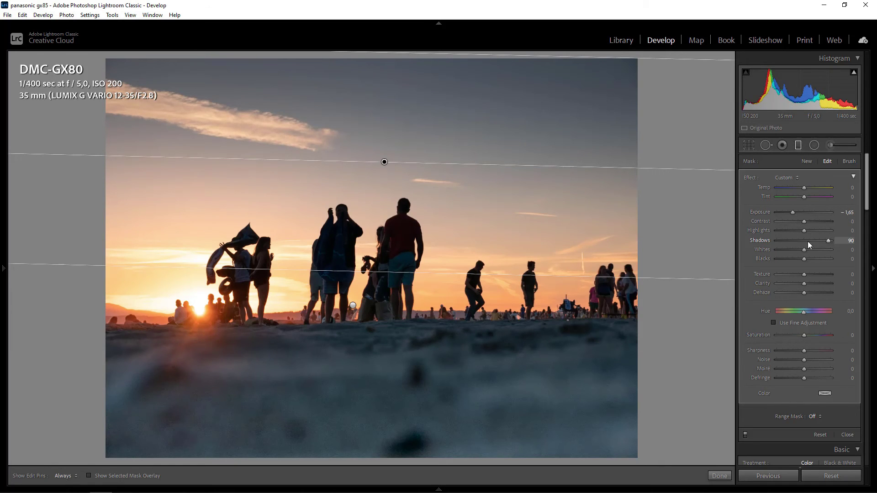
pyautogui.moveTo(807, 241); pyautogui.dragTo(793, 237)
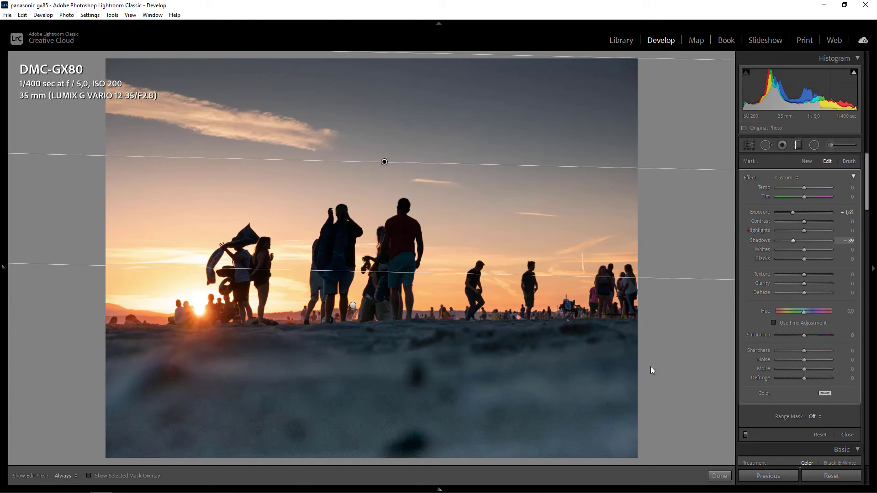
pyautogui.click(715, 472)
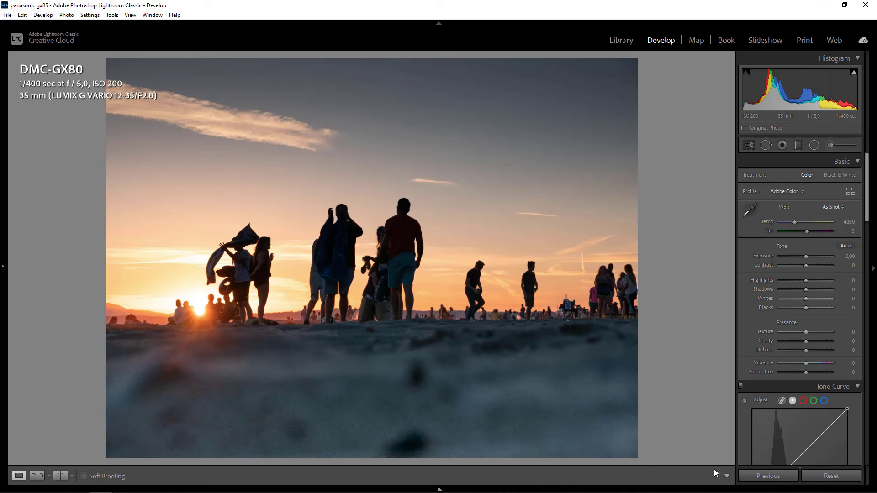
# Reset all edits on the sunset photo and return to the photo library with the histogram and metadata area shown.
pyautogui.click(825, 477)
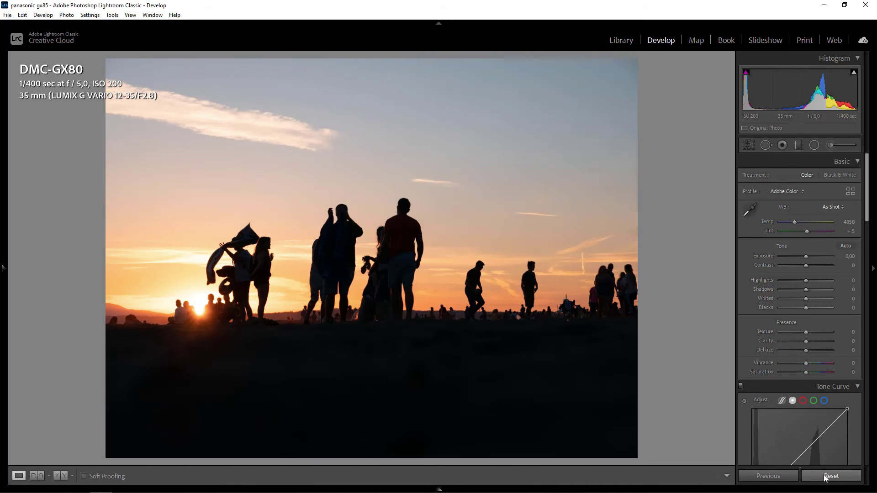
pyautogui.click(622, 42)
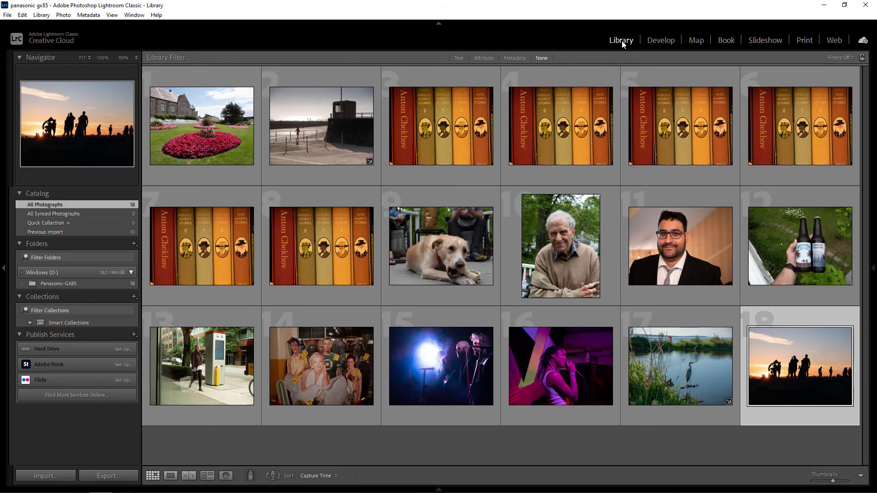
pyautogui.press('F8')
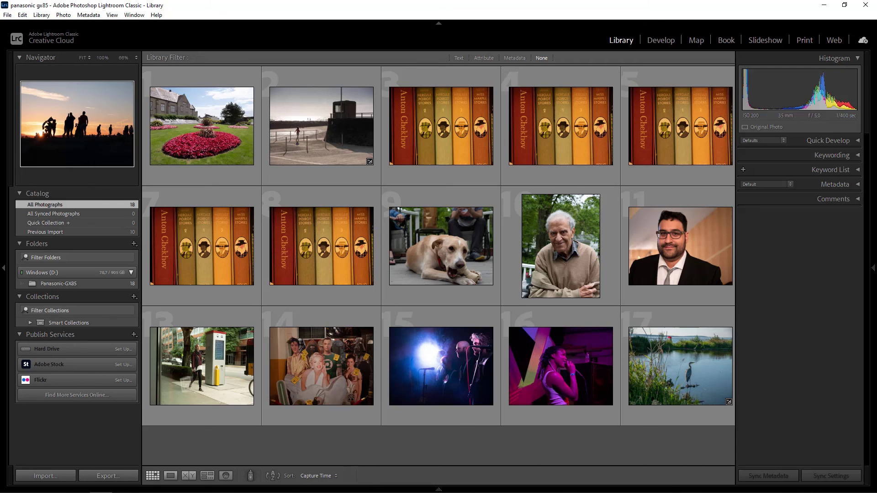